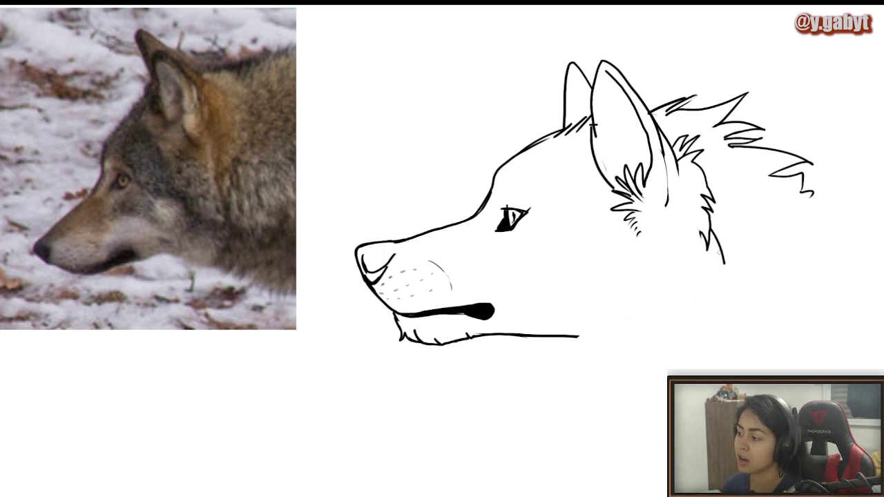
{"action": "mouse_move", "coordinate": [683, 218]}
{"action": "left_mouse_down"}
{"action": "mouse_move", "coordinate": [669, 302]}
{"action": "mouse_move", "coordinate": [619, 337]}
{"action": "mouse_move", "coordinate": [558, 334]}
{"action": "mouse_move", "coordinate": [605, 361]}
{"action": "mouse_move", "coordinate": [681, 367]}
{"action": "mouse_move", "coordinate": [729, 322]}
{"action": "mouse_move", "coordinate": [711, 216]}
{"action": "mouse_move", "coordinate": [683, 286]}
{"action": "left_mouse_up"}
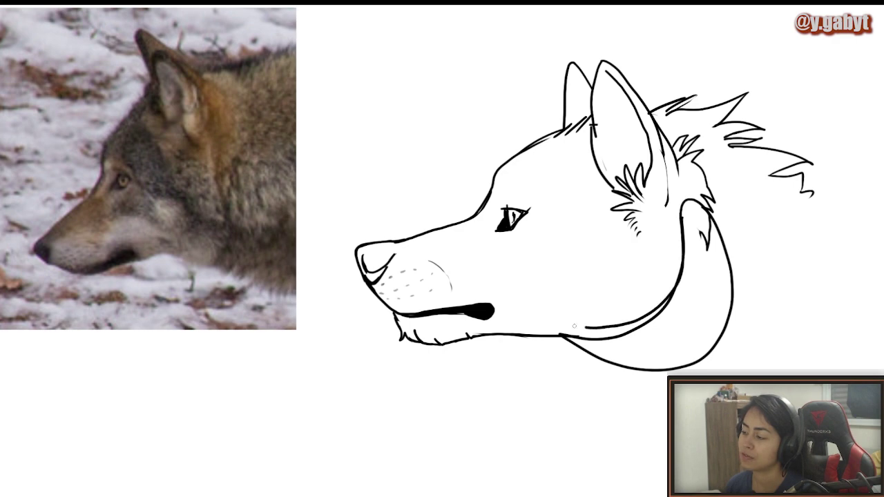
{"action": "key", "text": "ctrl+z"}
{"action": "mouse_move", "coordinate": [704, 210]}
{"action": "left_mouse_down"}
{"action": "mouse_move", "coordinate": [698, 317]}
{"action": "mouse_move", "coordinate": [666, 371]}
{"action": "mouse_move", "coordinate": [587, 339]}
{"action": "mouse_move", "coordinate": [634, 312]}
{"action": "mouse_move", "coordinate": [669, 271]}
{"action": "mouse_move", "coordinate": [663, 199]}
{"action": "left_mouse_up"}
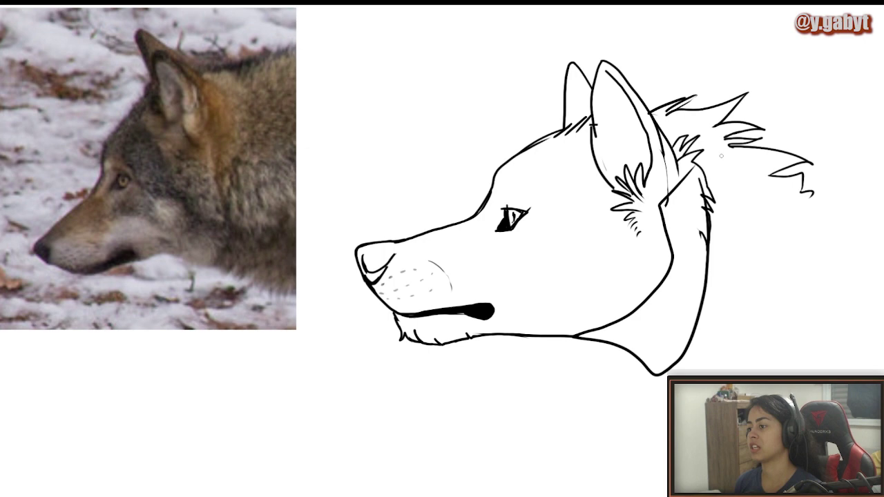
{"action": "key", "text": "ctrl+z"}
Draw the jagged fur outline of the wolf's cheek ruff from below the ear down to a pointed tuft at the throat.
{"action": "mouse_move", "coordinate": [705, 236]}
{"action": "left_mouse_down"}
{"action": "mouse_move", "coordinate": [690, 359]}
{"action": "mouse_move", "coordinate": [663, 381]}
{"action": "mouse_move", "coordinate": [639, 345]}
{"action": "mouse_move", "coordinate": [615, 338]}
{"action": "left_mouse_up"}
{"action": "mouse_move", "coordinate": [749, 211]}
{"action": "left_mouse_down"}
{"action": "mouse_move", "coordinate": [760, 302]}
{"action": "mouse_move", "coordinate": [743, 260]}
{"action": "mouse_move", "coordinate": [746, 309]}
{"action": "left_mouse_up"}
{"action": "key", "text": "ctrl+z"}
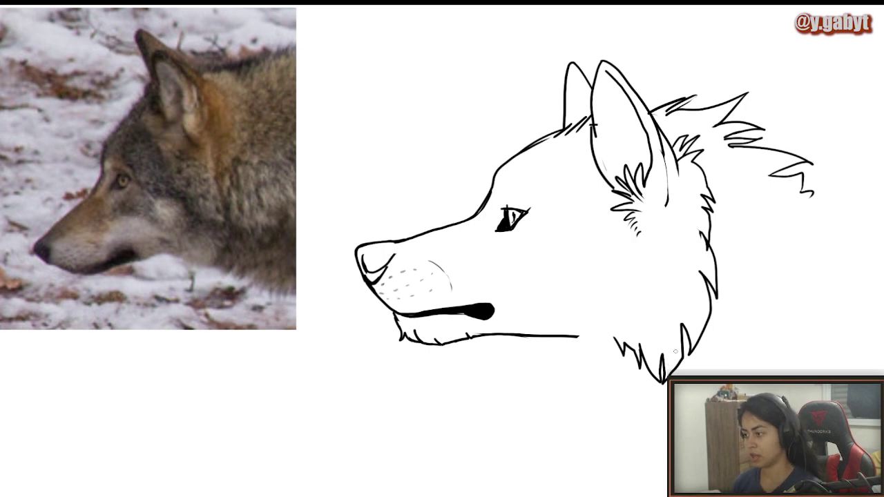
{"action": "key", "text": "e"}
{"action": "mouse_move", "coordinate": [658, 368]}
{"action": "left_mouse_down"}
{"action": "mouse_move", "coordinate": [653, 385]}
{"action": "mouse_move", "coordinate": [661, 355]}
{"action": "mouse_move", "coordinate": [650, 369]}
{"action": "left_mouse_up"}
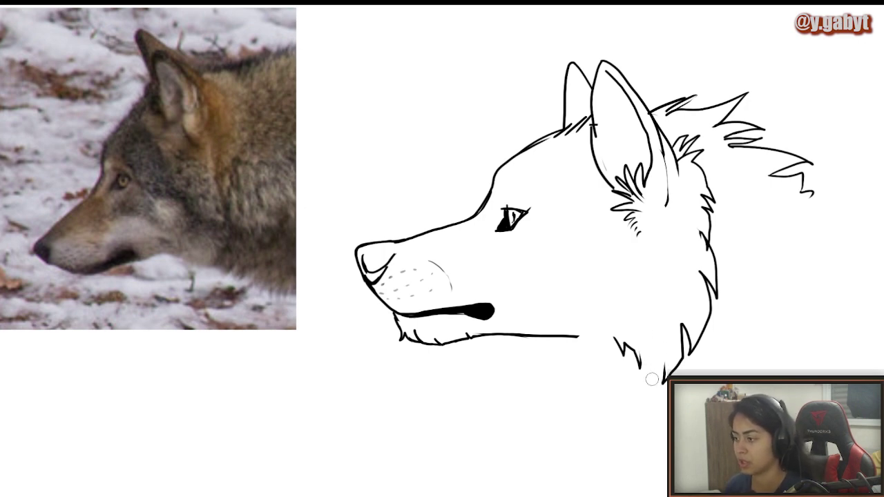
{"action": "key", "text": "ctrl+z"}
{"action": "key", "text": "ctrl+z"}
{"action": "left_click_drag", "start_coordinate": [662, 353], "coordinate": [662, 382]}
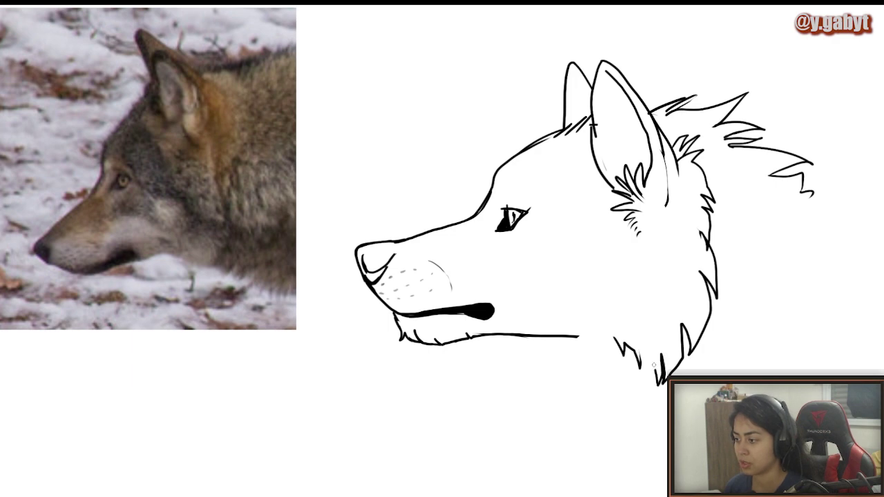
Add inner fur tufts below the ear and fine short hair strokes curving down toward the back of the jaw.
{"action": "mouse_move", "coordinate": [683, 172]}
{"action": "left_mouse_down"}
{"action": "mouse_move", "coordinate": [667, 207]}
{"action": "mouse_move", "coordinate": [673, 198]}
{"action": "left_mouse_up"}
{"action": "left_click_drag", "start_coordinate": [699, 192], "coordinate": [663, 272]}
{"action": "left_click_drag", "start_coordinate": [662, 259], "coordinate": [640, 305]}
{"action": "left_click_drag", "start_coordinate": [643, 289], "coordinate": [633, 309]}
{"action": "key", "text": "ctrl+z"}
{"action": "key", "text": "ctrl+z"}
{"action": "key", "text": "ctrl+z"}
{"action": "key", "text": "ctrl+z"}
{"action": "mouse_move", "coordinate": [664, 262]}
{"action": "left_mouse_down"}
{"action": "mouse_move", "coordinate": [659, 293]}
{"action": "mouse_move", "coordinate": [635, 298]}
{"action": "mouse_move", "coordinate": [634, 325]}
{"action": "mouse_move", "coordinate": [610, 319]}
{"action": "left_mouse_up"}
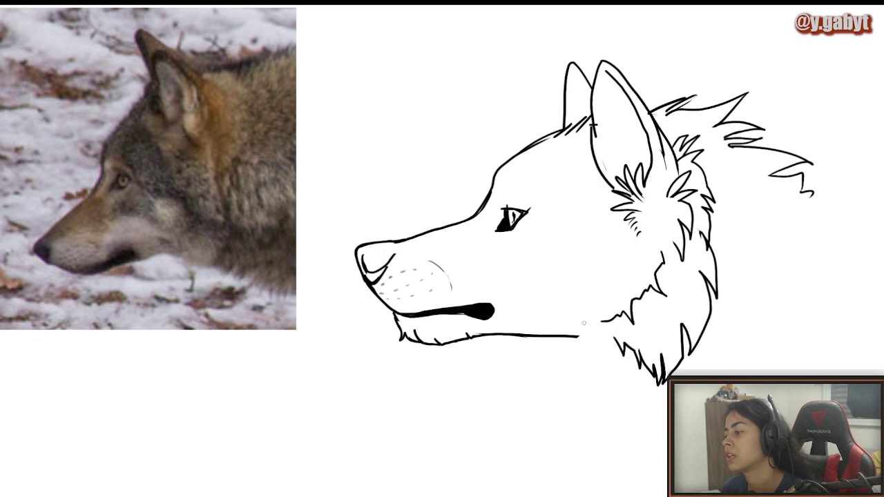
{"action": "key", "text": "ctrl+z"}
{"action": "mouse_move", "coordinate": [663, 257]}
{"action": "left_mouse_down"}
{"action": "mouse_move", "coordinate": [649, 310]}
{"action": "mouse_move", "coordinate": [634, 295]}
{"action": "mouse_move", "coordinate": [630, 331]}
{"action": "mouse_move", "coordinate": [603, 331]}
{"action": "left_mouse_up"}
Draw pointed fur tufts on the throat hanging below the end of the jaw line.
{"action": "mouse_move", "coordinate": [606, 323]}
{"action": "left_mouse_down"}
{"action": "mouse_move", "coordinate": [590, 333]}
{"action": "mouse_move", "coordinate": [607, 407]}
{"action": "mouse_move", "coordinate": [646, 461]}
{"action": "left_mouse_up"}
{"action": "scroll", "coordinate": [621, 301], "scroll_direction": "down", "scroll_amount": 5}
{"action": "scroll", "coordinate": [617, 293], "scroll_direction": "up", "scroll_amount": 5}
{"action": "key", "text": "ctrl+z"}
{"action": "mouse_move", "coordinate": [578, 351]}
{"action": "left_mouse_down"}
{"action": "mouse_move", "coordinate": [584, 412]}
{"action": "mouse_move", "coordinate": [615, 448]}
{"action": "left_mouse_up"}
{"action": "left_click_drag", "start_coordinate": [599, 378], "coordinate": [580, 410]}
Outline the back of the neck with a curved row of fur tufts and loose hair strokes behind the cheek ruff.
{"action": "mouse_move", "coordinate": [716, 181]}
{"action": "left_mouse_down"}
{"action": "mouse_move", "coordinate": [751, 172]}
{"action": "mouse_move", "coordinate": [765, 221]}
{"action": "left_mouse_up"}
{"action": "mouse_move", "coordinate": [750, 207]}
{"action": "left_mouse_down"}
{"action": "mouse_move", "coordinate": [763, 265]}
{"action": "mouse_move", "coordinate": [754, 248]}
{"action": "left_mouse_up"}
{"action": "left_click_drag", "start_coordinate": [750, 273], "coordinate": [757, 318]}
{"action": "left_click_drag", "start_coordinate": [753, 316], "coordinate": [718, 376]}
{"action": "left_click_drag", "start_coordinate": [736, 266], "coordinate": [725, 328]}
{"action": "scroll", "coordinate": [736, 373], "scroll_direction": "down", "scroll_amount": 5}
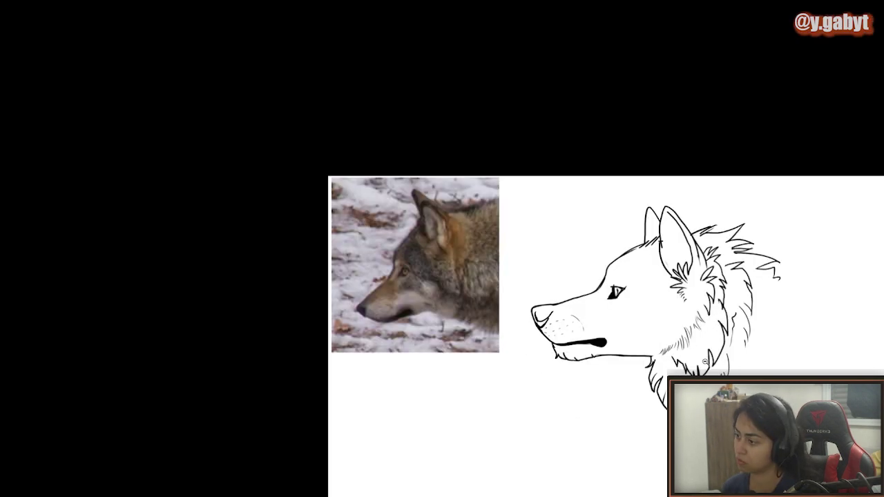
{"action": "scroll", "coordinate": [730, 383], "scroll_direction": "up", "scroll_amount": 5}
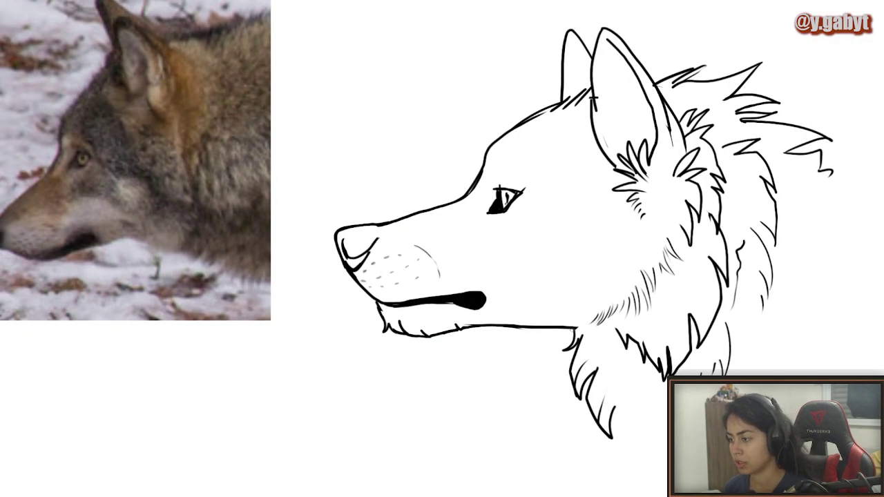
Replace the rear part of the smooth lower jaw line with short, jagged fur strokes.
{"action": "left_click_drag", "start_coordinate": [580, 327], "coordinate": [523, 324]}
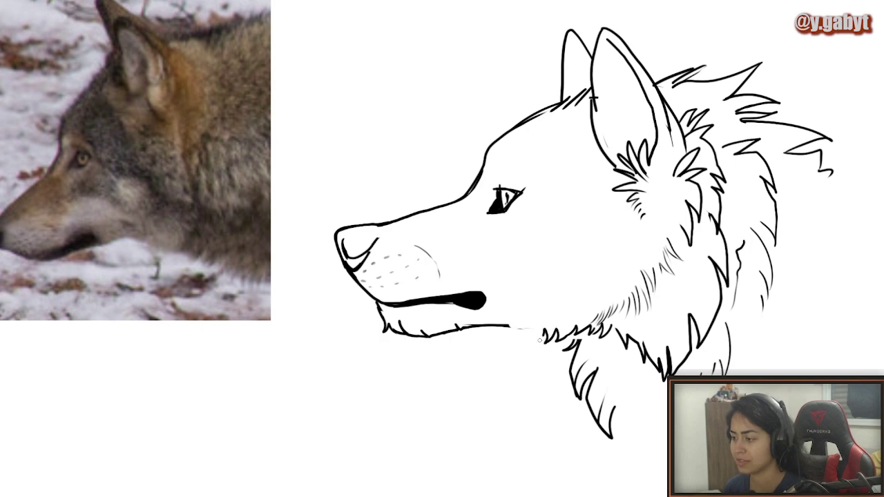
{"action": "left_click_drag", "start_coordinate": [523, 330], "coordinate": [527, 337]}
{"action": "scroll", "coordinate": [532, 336], "scroll_direction": "down", "scroll_amount": 6}
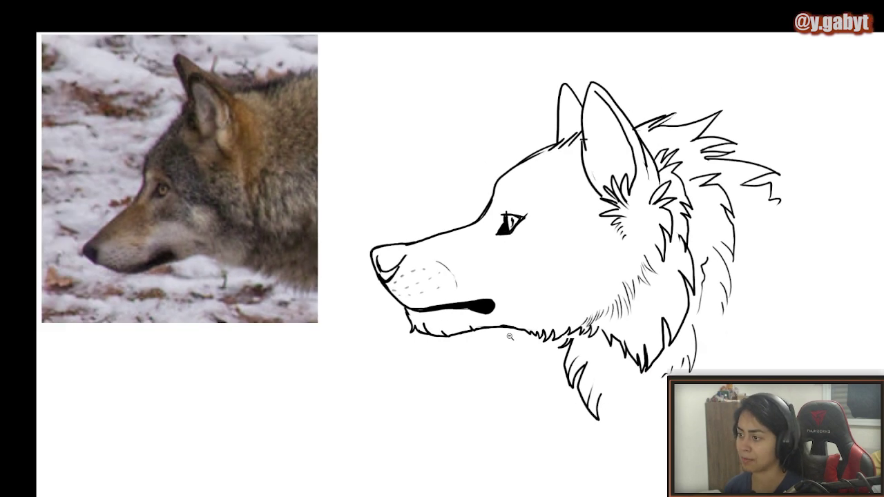
Fill the near ear with layered inner fur strokes and a solid black opening near its base.
{"action": "scroll", "coordinate": [540, 311], "scroll_direction": "up", "scroll_amount": 6}
{"action": "mouse_move", "coordinate": [587, 167]}
{"action": "left_mouse_down"}
{"action": "mouse_move", "coordinate": [583, 143]}
{"action": "mouse_move", "coordinate": [583, 176]}
{"action": "mouse_move", "coordinate": [631, 205]}
{"action": "mouse_move", "coordinate": [637, 182]}
{"action": "mouse_move", "coordinate": [619, 158]}
{"action": "mouse_move", "coordinate": [606, 161]}
{"action": "left_mouse_up"}
{"action": "key", "text": "ctrl+z"}
{"action": "left_click_drag", "start_coordinate": [631, 127], "coordinate": [600, 153]}
{"action": "mouse_move", "coordinate": [623, 112]}
{"action": "left_mouse_down"}
{"action": "mouse_move", "coordinate": [602, 138]}
{"action": "mouse_move", "coordinate": [601, 118]}
{"action": "left_mouse_up"}
{"action": "mouse_move", "coordinate": [614, 194]}
{"action": "left_mouse_down"}
{"action": "mouse_move", "coordinate": [626, 207]}
{"action": "mouse_move", "coordinate": [606, 174]}
{"action": "left_mouse_up"}
{"action": "key", "text": "ctrl+z"}
{"action": "left_click_drag", "start_coordinate": [616, 215], "coordinate": [587, 141]}
{"action": "left_click_drag", "start_coordinate": [597, 143], "coordinate": [589, 110]}
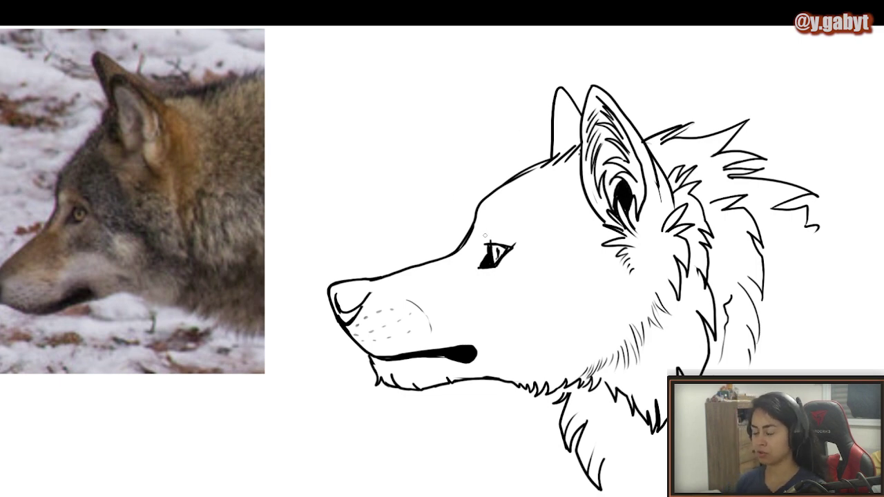
{"action": "mouse_move", "coordinate": [472, 262]}
{"action": "left_mouse_down"}
{"action": "mouse_move", "coordinate": [502, 202]}
{"action": "mouse_move", "coordinate": [535, 245]}
{"action": "mouse_move", "coordinate": [530, 249]}
{"action": "mouse_move", "coordinate": [573, 251]}
{"action": "mouse_move", "coordinate": [531, 305]}
{"action": "mouse_move", "coordinate": [508, 317]}
{"action": "mouse_move", "coordinate": [467, 277]}
{"action": "mouse_move", "coordinate": [477, 309]}
{"action": "left_mouse_up"}
{"action": "key", "text": "ctrl+z"}
{"action": "key", "text": "ctrl+z"}
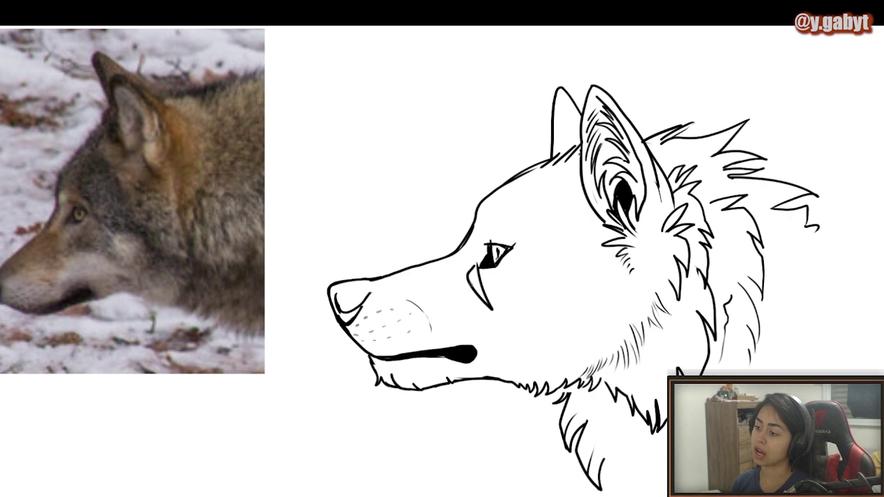
{"action": "key", "text": "ctrl+z"}
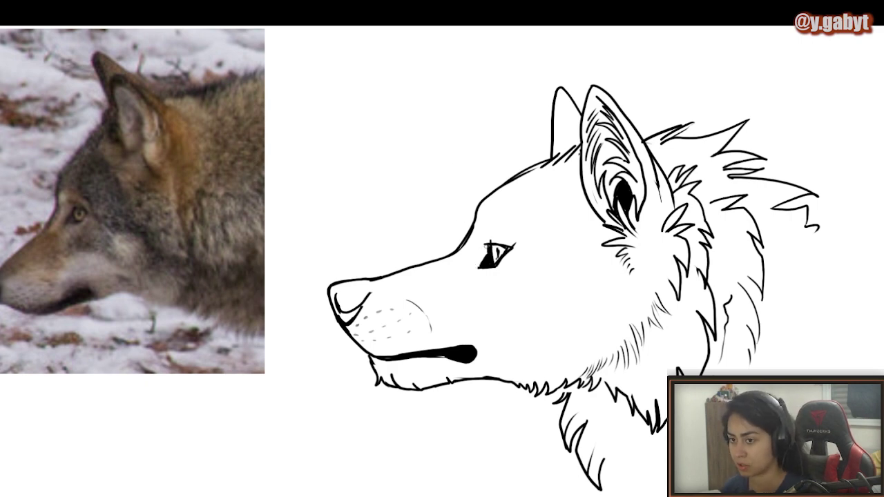
{"action": "key", "text": "ctrl+z"}
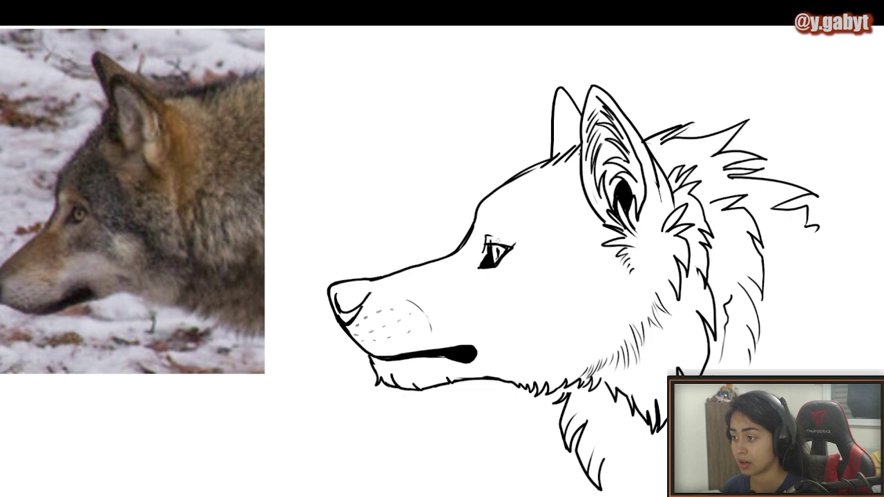
{"action": "left_click_drag", "start_coordinate": [483, 236], "coordinate": [508, 243]}
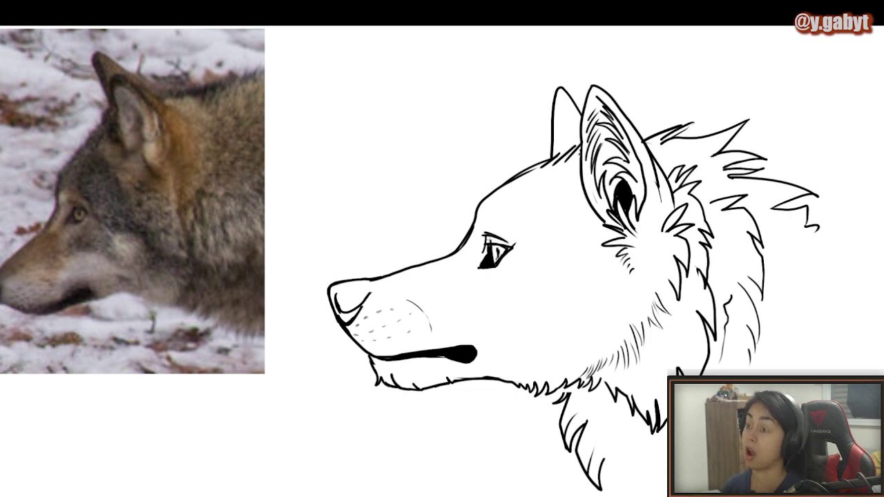
{"action": "key", "text": "ctrl+z"}
{"action": "key", "text": "ctrl+z"}
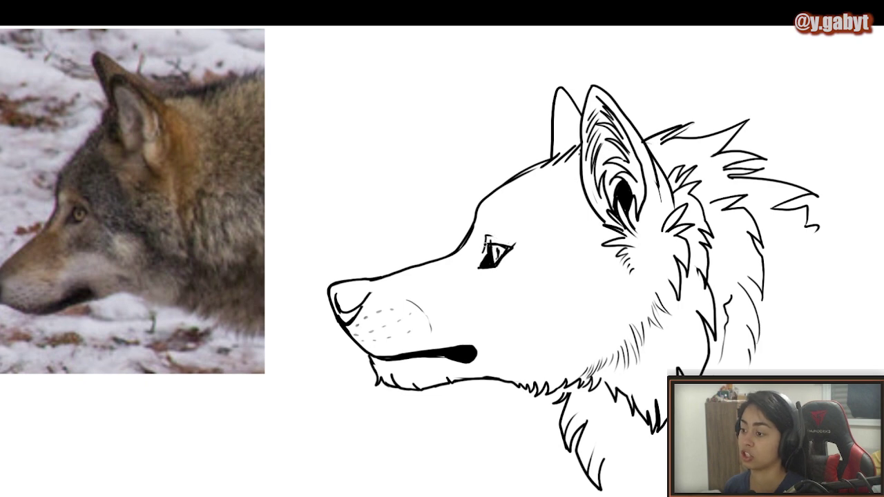
Refine the upper eyelid and draw a pointed brow marking above the eye.
{"action": "left_click_drag", "start_coordinate": [488, 242], "coordinate": [485, 252]}
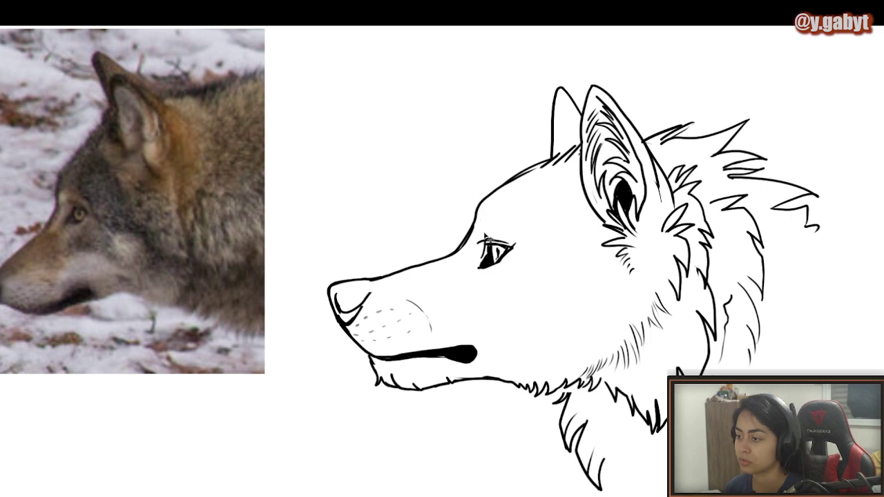
{"action": "mouse_move", "coordinate": [485, 236]}
{"action": "left_mouse_down"}
{"action": "mouse_move", "coordinate": [481, 218]}
{"action": "mouse_move", "coordinate": [504, 198]}
{"action": "left_mouse_up"}
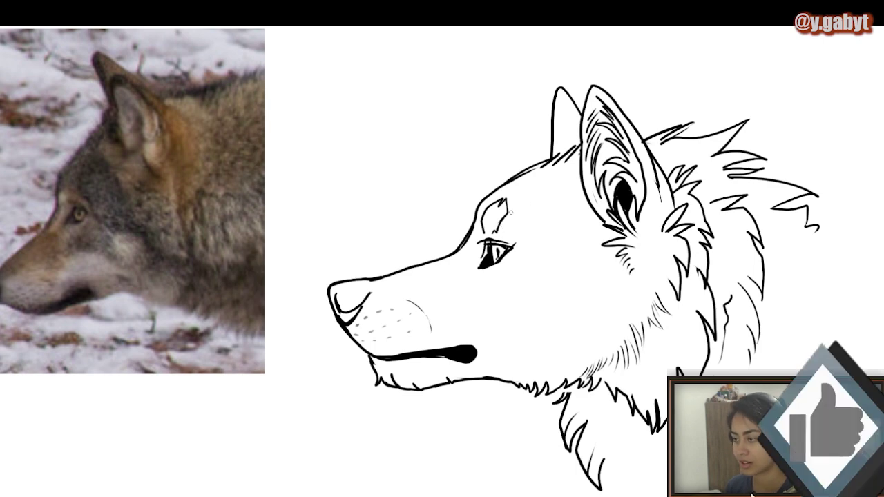
{"action": "mouse_move", "coordinate": [506, 213]}
{"action": "left_mouse_down"}
{"action": "mouse_move", "coordinate": [532, 206]}
{"action": "mouse_move", "coordinate": [515, 212]}
{"action": "mouse_move", "coordinate": [549, 223]}
{"action": "mouse_move", "coordinate": [568, 243]}
{"action": "mouse_move", "coordinate": [546, 246]}
{"action": "mouse_move", "coordinate": [526, 210]}
{"action": "mouse_move", "coordinate": [537, 222]}
{"action": "left_mouse_up"}
{"action": "key", "text": "ctrl+z"}
{"action": "key", "text": "ctrl+z"}
{"action": "key", "text": "ctrl+z"}
{"action": "key", "text": "ctrl+z"}
{"action": "key", "text": "ctrl+z"}
{"action": "key", "text": "ctrl+z"}
{"action": "key", "text": "ctrl+z"}
{"action": "left_click_drag", "start_coordinate": [482, 238], "coordinate": [517, 245]}
{"action": "key", "text": "ctrl+z"}
{"action": "key", "text": "ctrl+z"}
{"action": "left_click_drag", "start_coordinate": [466, 123], "coordinate": [532, 143]}
{"action": "key", "text": "ctrl+z"}
{"action": "mouse_move", "coordinate": [530, 219]}
{"action": "left_mouse_down"}
{"action": "mouse_move", "coordinate": [555, 221]}
{"action": "mouse_move", "coordinate": [527, 209]}
{"action": "left_mouse_up"}
{"action": "key", "text": "ctrl+z"}
{"action": "key", "text": "ctrl+z"}
{"action": "key", "text": "ctrl+z"}
Add fur strokes behind the brow, a lower eyelid, and a thin line running down from the eye's inner corner.
{"action": "left_click_drag", "start_coordinate": [523, 212], "coordinate": [532, 225]}
{"action": "left_click_drag", "start_coordinate": [527, 219], "coordinate": [536, 237]}
{"action": "mouse_move", "coordinate": [526, 231]}
{"action": "left_mouse_down"}
{"action": "mouse_move", "coordinate": [544, 247]}
{"action": "mouse_move", "coordinate": [495, 270]}
{"action": "left_mouse_up"}
{"action": "mouse_move", "coordinate": [503, 268]}
{"action": "left_mouse_down"}
{"action": "mouse_move", "coordinate": [476, 271]}
{"action": "mouse_move", "coordinate": [474, 279]}
{"action": "mouse_move", "coordinate": [502, 307]}
{"action": "left_mouse_up"}
{"action": "key", "text": "ctrl+z"}
{"action": "scroll", "coordinate": [500, 349], "scroll_direction": "down", "scroll_amount": 2}
{"action": "scroll", "coordinate": [494, 338], "scroll_direction": "up", "scroll_amount": 3}
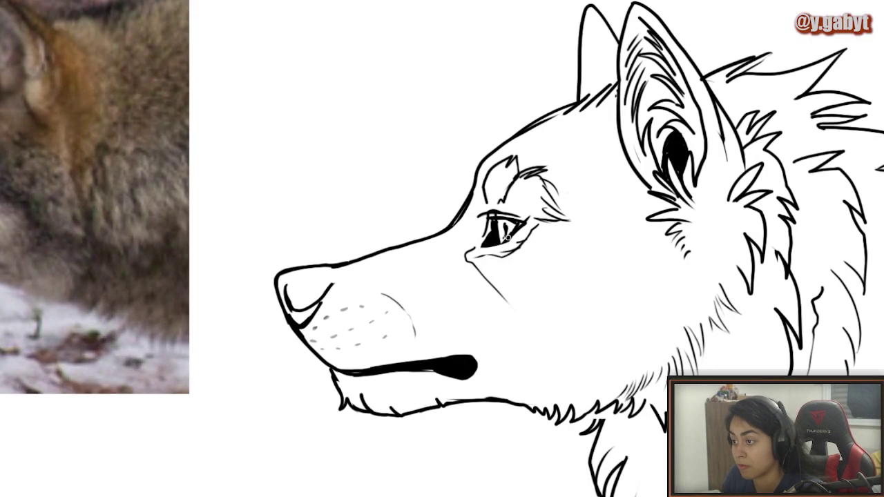
{"action": "left_click_drag", "start_coordinate": [468, 254], "coordinate": [462, 251]}
{"action": "left_click_drag", "start_coordinate": [488, 283], "coordinate": [508, 299]}
{"action": "scroll", "coordinate": [488, 283], "scroll_direction": "down", "scroll_amount": 3}
{"action": "scroll", "coordinate": [488, 283], "scroll_direction": "up", "scroll_amount": 2}
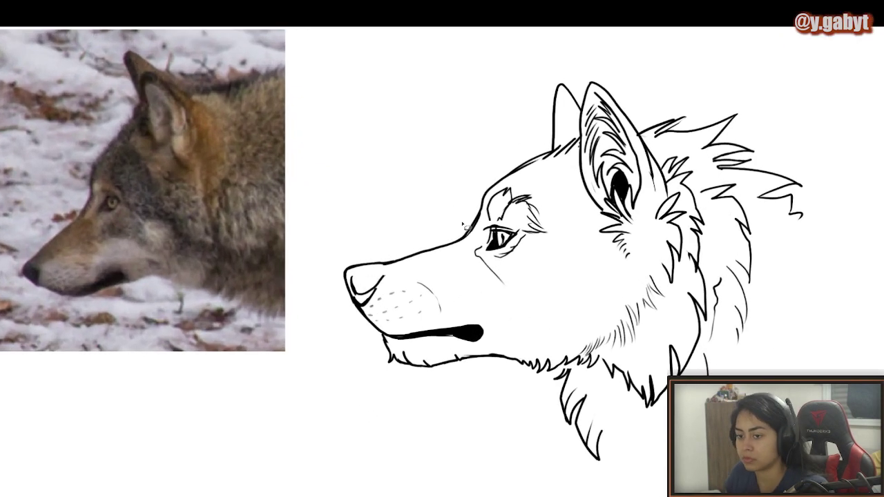
Draw a thin cheekbone line behind the eye with short fur strokes curving down the cheek.
{"action": "left_click_drag", "start_coordinate": [561, 263], "coordinate": [542, 320]}
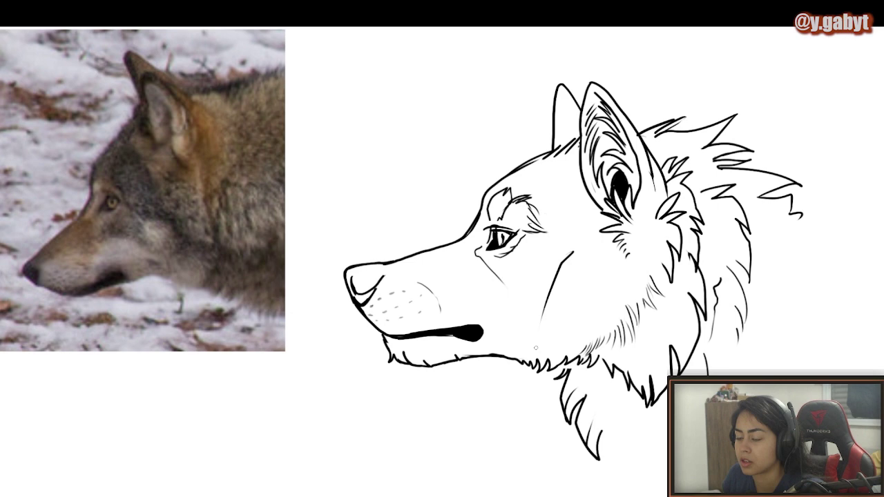
{"action": "key", "text": "ctrl+z"}
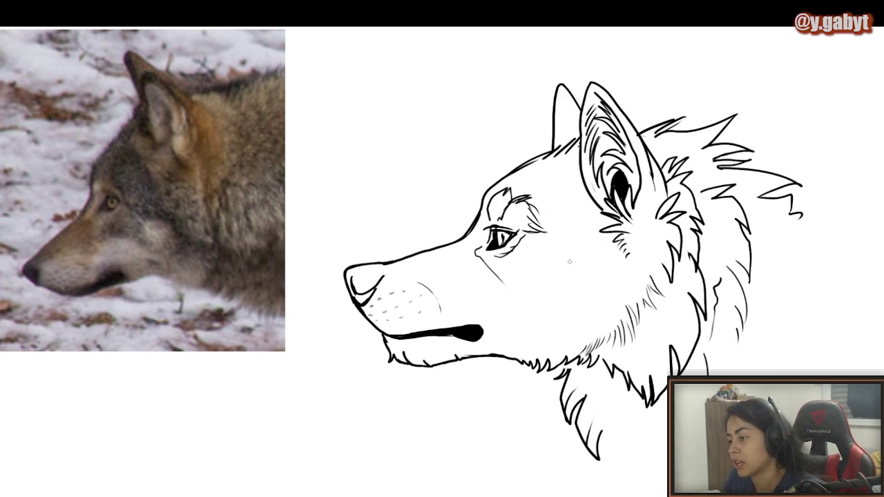
{"action": "left_click_drag", "start_coordinate": [554, 236], "coordinate": [592, 246]}
{"action": "left_click_drag", "start_coordinate": [589, 242], "coordinate": [570, 272]}
{"action": "left_click_drag", "start_coordinate": [555, 271], "coordinate": [549, 283]}
{"action": "key", "text": "ctrl+z"}
{"action": "key", "text": "ctrl+z"}
{"action": "key", "text": "ctrl+z"}
{"action": "key", "text": "ctrl+z"}
{"action": "left_click_drag", "start_coordinate": [592, 245], "coordinate": [576, 264]}
{"action": "left_click_drag", "start_coordinate": [548, 270], "coordinate": [544, 284]}
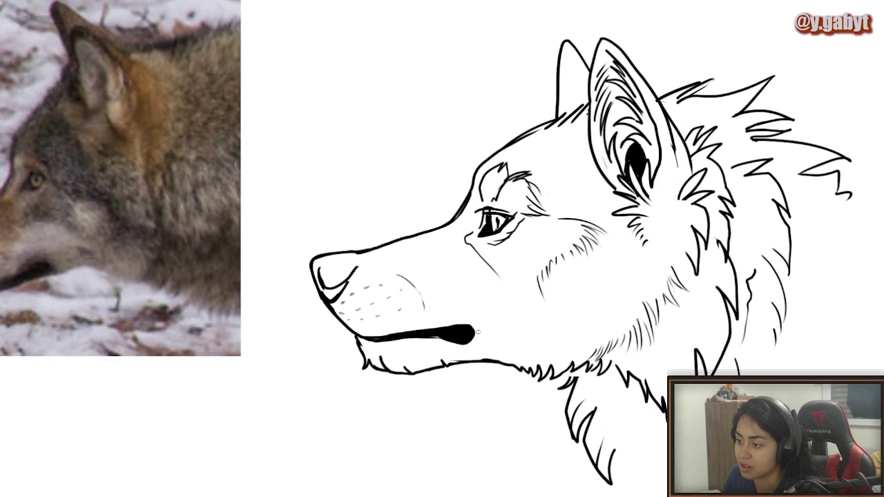
{"action": "left_click_drag", "start_coordinate": [517, 338], "coordinate": [518, 342]}
{"action": "left_click_drag", "start_coordinate": [499, 315], "coordinate": [517, 337]}
{"action": "key", "text": "ctrl+z"}
{"action": "key", "text": "ctrl+z"}
{"action": "mouse_move", "coordinate": [499, 324]}
{"action": "left_mouse_down"}
{"action": "mouse_move", "coordinate": [519, 345]}
{"action": "mouse_move", "coordinate": [420, 304]}
{"action": "mouse_move", "coordinate": [468, 307]}
{"action": "left_mouse_up"}
{"action": "mouse_move", "coordinate": [503, 339]}
{"action": "left_mouse_down"}
{"action": "mouse_move", "coordinate": [499, 322]}
{"action": "mouse_move", "coordinate": [504, 337]}
{"action": "left_mouse_up"}
{"action": "key", "text": "b"}
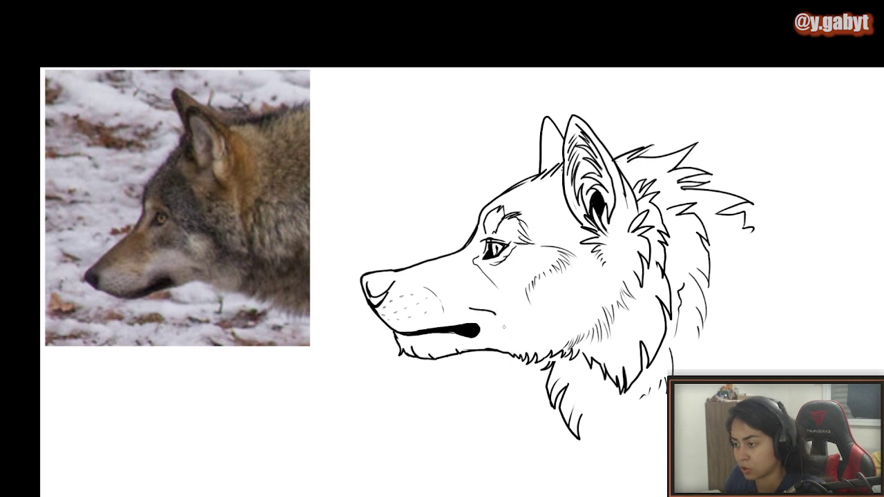
{"action": "scroll", "coordinate": [489, 344], "scroll_direction": "down", "scroll_amount": 3}
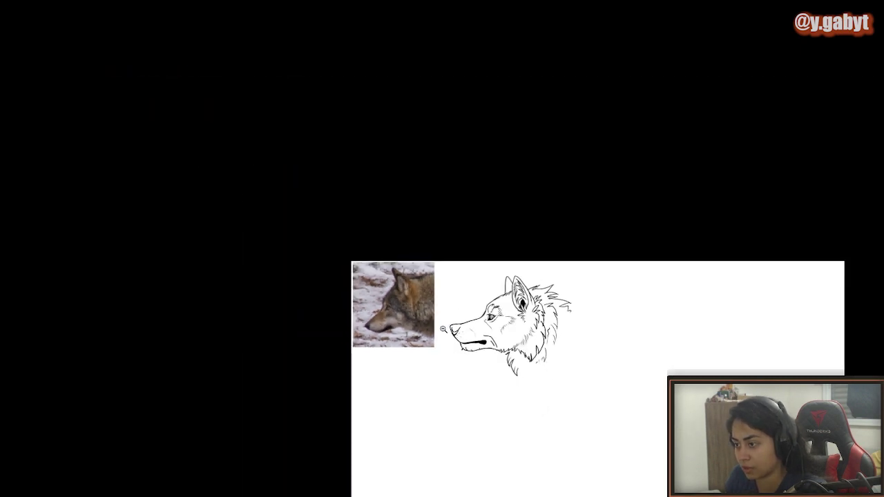
{"action": "scroll", "coordinate": [443, 330], "scroll_direction": "up", "scroll_amount": 3}
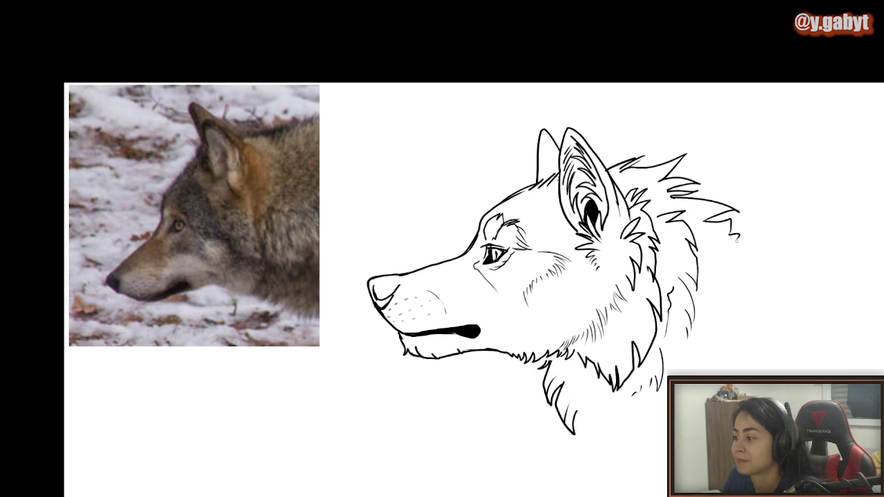
Add more fur tufts and fine hair strokes between the base of the near ear and the cheek ruff.
{"action": "left_click_drag", "start_coordinate": [615, 241], "coordinate": [585, 223]}
{"action": "left_click_drag", "start_coordinate": [588, 202], "coordinate": [586, 244]}
{"action": "mouse_move", "coordinate": [594, 240]}
{"action": "left_mouse_down"}
{"action": "mouse_move", "coordinate": [587, 262]}
{"action": "mouse_move", "coordinate": [600, 311]}
{"action": "left_mouse_up"}
{"action": "mouse_move", "coordinate": [603, 293]}
{"action": "left_mouse_down"}
{"action": "mouse_move", "coordinate": [588, 337]}
{"action": "mouse_move", "coordinate": [582, 328]}
{"action": "left_mouse_up"}
{"action": "left_click_drag", "start_coordinate": [619, 262], "coordinate": [607, 290]}
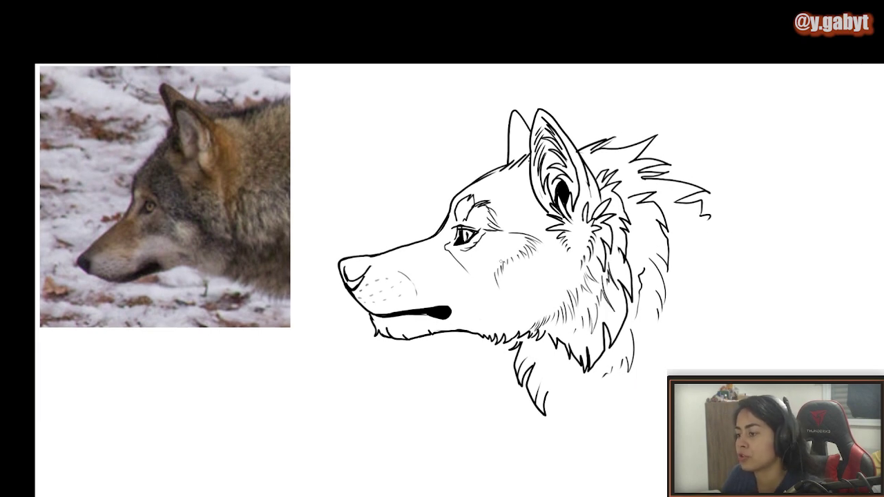
{"action": "left_click_drag", "start_coordinate": [400, 107], "coordinate": [397, 166]}
{"action": "left_click_drag", "start_coordinate": [395, 105], "coordinate": [358, 175]}
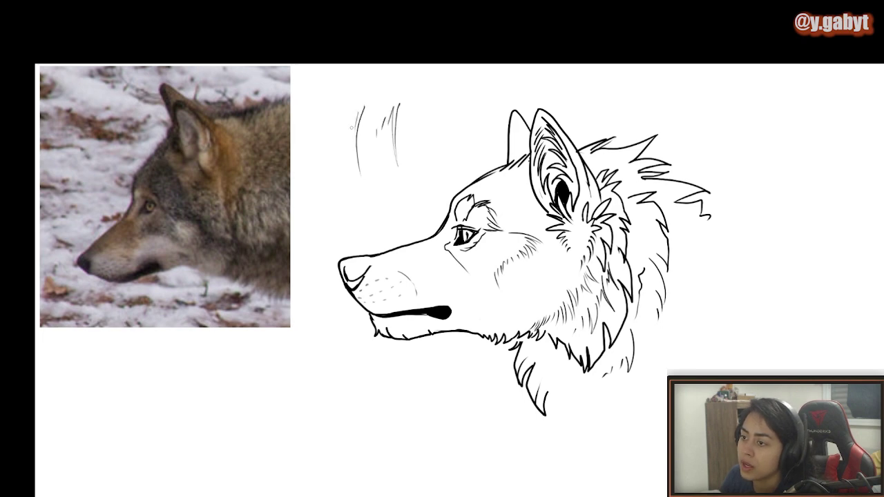
{"action": "left_click_drag", "start_coordinate": [346, 123], "coordinate": [343, 132]}
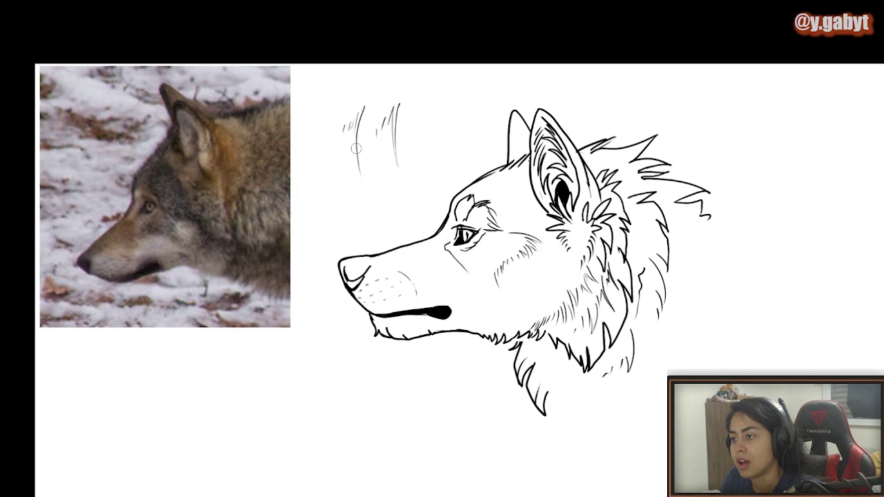
{"action": "mouse_move", "coordinate": [364, 105]}
{"action": "left_mouse_down"}
{"action": "mouse_move", "coordinate": [353, 197]}
{"action": "mouse_move", "coordinate": [360, 177]}
{"action": "left_mouse_up"}
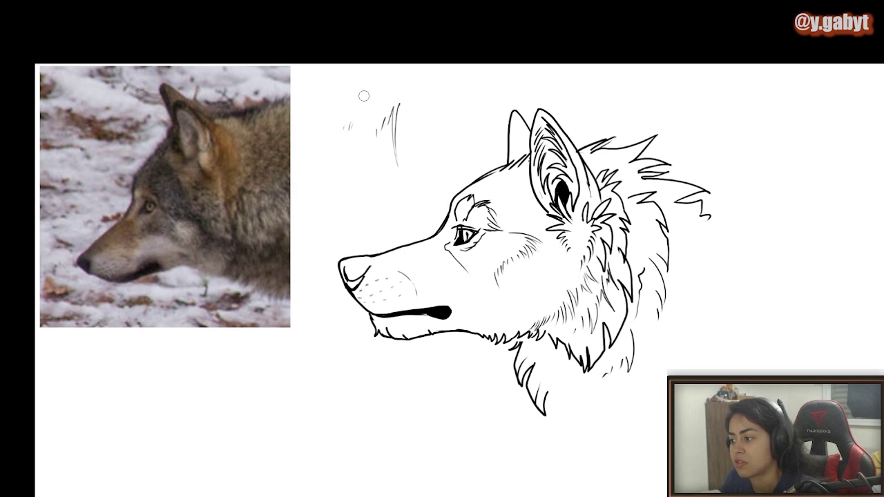
{"action": "left_click_drag", "start_coordinate": [358, 115], "coordinate": [364, 145]}
{"action": "mouse_move", "coordinate": [397, 106]}
{"action": "left_mouse_down"}
{"action": "mouse_move", "coordinate": [372, 142]}
{"action": "mouse_move", "coordinate": [397, 175]}
{"action": "mouse_move", "coordinate": [339, 132]}
{"action": "left_mouse_up"}
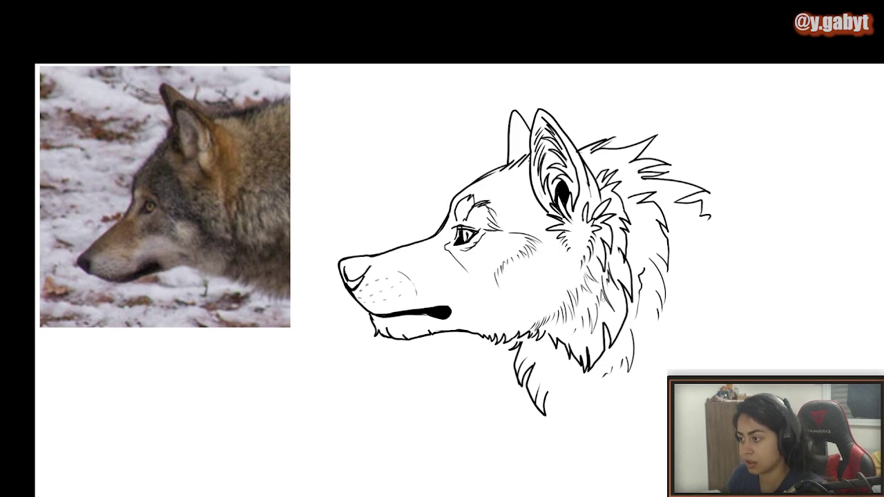
Fill solid black shadows in the gaps between the fur tufts on the neck and behind the near ear.
{"action": "mouse_move", "coordinate": [617, 313]}
{"action": "left_mouse_down"}
{"action": "mouse_move", "coordinate": [613, 301]}
{"action": "mouse_move", "coordinate": [612, 336]}
{"action": "left_mouse_up"}
{"action": "key", "text": "ctrl+z"}
{"action": "left_click_drag", "start_coordinate": [627, 216], "coordinate": [644, 221]}
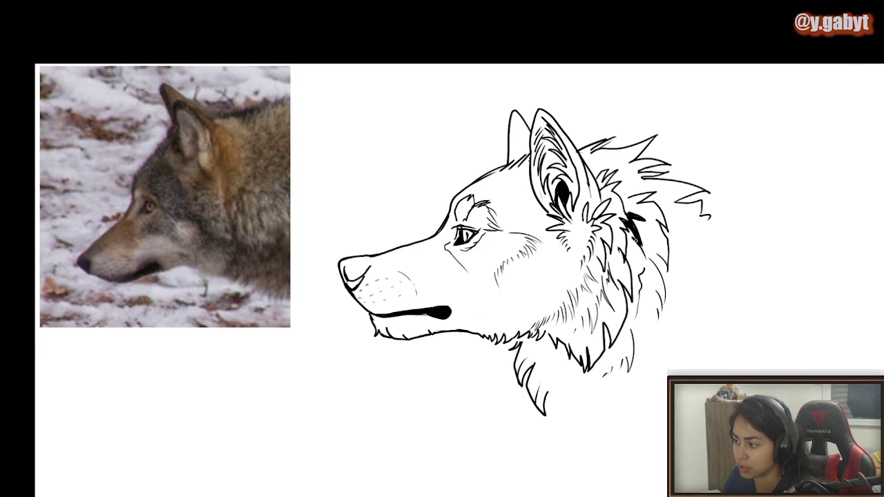
{"action": "scroll", "coordinate": [586, 284], "scroll_direction": "down", "scroll_amount": 4}
{"action": "scroll", "coordinate": [585, 283], "scroll_direction": "up", "scroll_amount": 4}
{"action": "left_click_drag", "start_coordinate": [615, 193], "coordinate": [633, 188]}
{"action": "mouse_move", "coordinate": [629, 190]}
{"action": "left_mouse_down"}
{"action": "mouse_move", "coordinate": [616, 196]}
{"action": "mouse_move", "coordinate": [630, 173]}
{"action": "left_mouse_up"}
{"action": "left_click_drag", "start_coordinate": [608, 184], "coordinate": [622, 174]}
{"action": "scroll", "coordinate": [586, 273], "scroll_direction": "down", "scroll_amount": 3}
{"action": "scroll", "coordinate": [586, 274], "scroll_direction": "up", "scroll_amount": 3}
Touch up the ear outlines and add a few short fur strokes at the base of the far ear.
{"action": "left_click_drag", "start_coordinate": [547, 123], "coordinate": [558, 136]}
{"action": "left_click_drag", "start_coordinate": [535, 122], "coordinate": [532, 136]}
{"action": "key", "text": "b"}
{"action": "left_click_drag", "start_coordinate": [532, 144], "coordinate": [560, 139]}
{"action": "left_click_drag", "start_coordinate": [537, 123], "coordinate": [547, 123]}
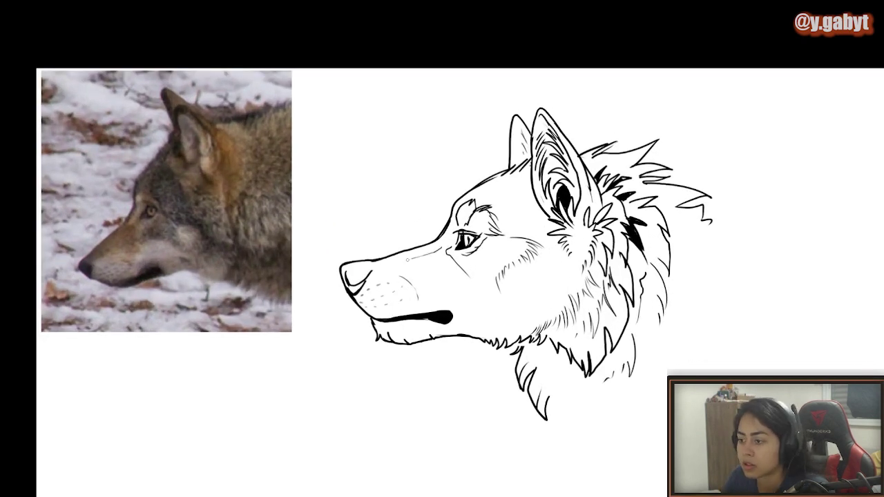
Thicken the solid black mouth opening and extend it at the mouth corner.
{"action": "key", "text": "b"}
{"action": "left_click_drag", "start_coordinate": [413, 318], "coordinate": [457, 314]}
{"action": "left_click_drag", "start_coordinate": [459, 319], "coordinate": [453, 317]}
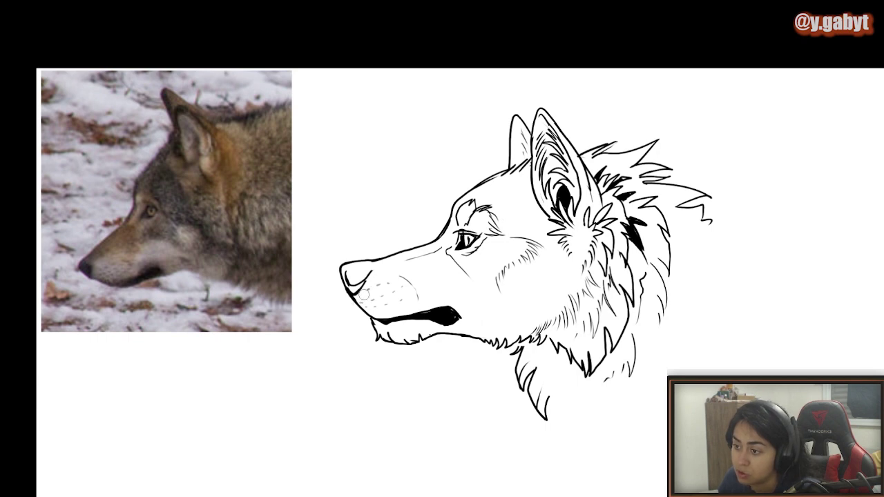
Lasso the nose area, transform it to adjust its shape, and repair the outline along the top of the muzzle.
{"action": "mouse_move", "coordinate": [334, 256]}
{"action": "left_mouse_down"}
{"action": "mouse_move", "coordinate": [324, 277]}
{"action": "mouse_move", "coordinate": [374, 265]}
{"action": "left_mouse_up"}
{"action": "key", "text": "ctrl+t"}
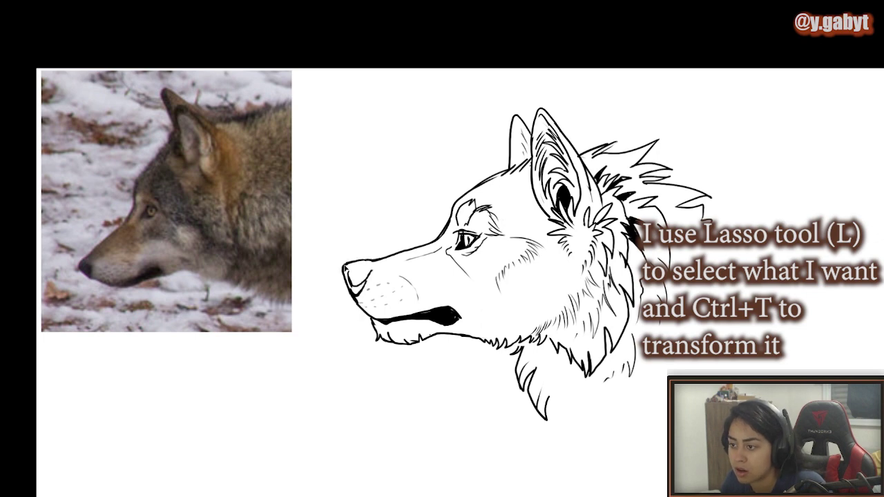
{"action": "key", "text": "ctrl+t"}
{"action": "key", "text": "Return"}
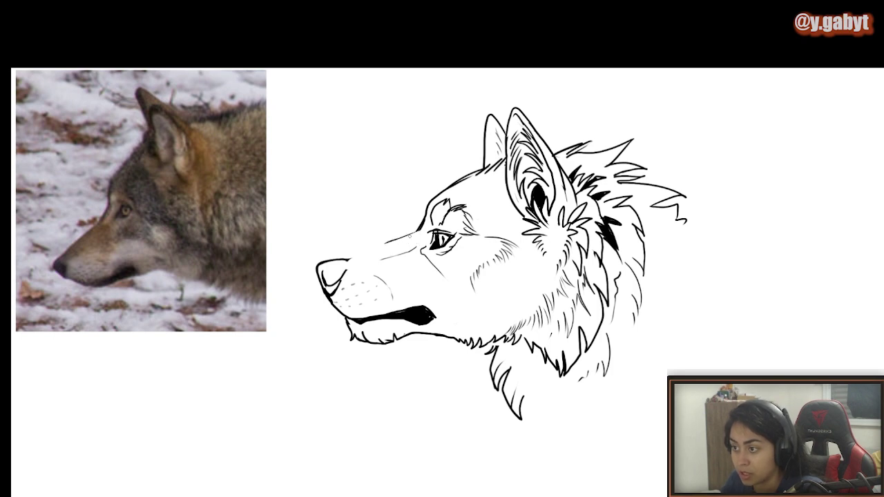
{"action": "scroll", "coordinate": [352, 303], "scroll_direction": "down", "scroll_amount": 5}
{"action": "mouse_move", "coordinate": [373, 248]}
{"action": "left_mouse_down"}
{"action": "mouse_move", "coordinate": [348, 259]}
{"action": "mouse_move", "coordinate": [330, 285]}
{"action": "mouse_move", "coordinate": [326, 274]}
{"action": "left_mouse_up"}
{"action": "scroll", "coordinate": [352, 303], "scroll_direction": "up", "scroll_amount": 6}
{"action": "key", "text": "ctrl+z"}
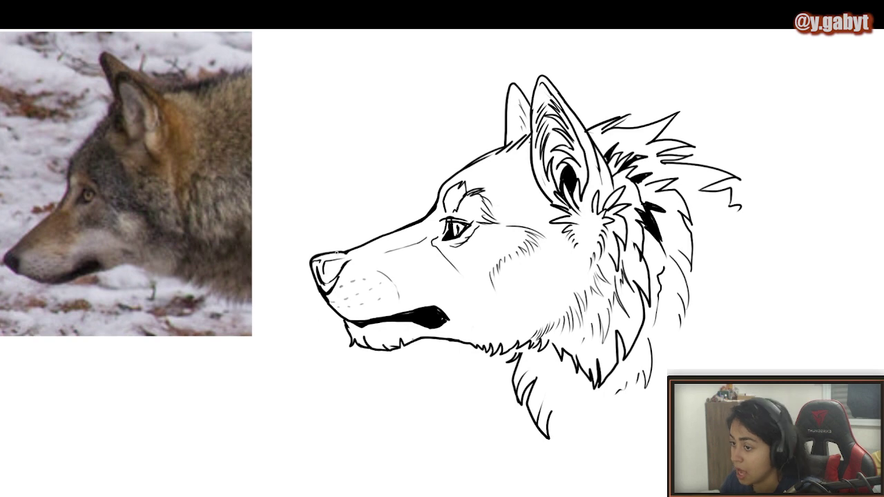
Add short fur strokes at the front base of the near ear and down the back of the cheek.
{"action": "left_click_drag", "start_coordinate": [526, 161], "coordinate": [533, 185]}
{"action": "left_click_drag", "start_coordinate": [528, 181], "coordinate": [553, 215]}
{"action": "mouse_move", "coordinate": [555, 234]}
{"action": "left_mouse_down"}
{"action": "mouse_move", "coordinate": [568, 268]}
{"action": "mouse_move", "coordinate": [560, 282]}
{"action": "left_mouse_up"}
{"action": "left_click_drag", "start_coordinate": [556, 265], "coordinate": [554, 284]}
{"action": "left_click_drag", "start_coordinate": [551, 270], "coordinate": [546, 301]}
{"action": "left_click_drag", "start_coordinate": [540, 285], "coordinate": [536, 298]}
Draw the outline of the nape, the back of the neck, the bust's lower edge and the throat with pointed fur tips.
{"action": "left_click_drag", "start_coordinate": [589, 131], "coordinate": [653, 373]}
{"action": "key", "text": "ctrl+z"}
{"action": "mouse_move", "coordinate": [737, 208]}
{"action": "left_mouse_down"}
{"action": "mouse_move", "coordinate": [661, 160]}
{"action": "mouse_move", "coordinate": [716, 146]}
{"action": "left_mouse_up"}
{"action": "left_click_drag", "start_coordinate": [716, 146], "coordinate": [685, 164]}
{"action": "mouse_move", "coordinate": [710, 155]}
{"action": "left_mouse_down"}
{"action": "mouse_move", "coordinate": [751, 173]}
{"action": "mouse_move", "coordinate": [788, 216]}
{"action": "left_mouse_up"}
{"action": "left_click_drag", "start_coordinate": [765, 207], "coordinate": [808, 274]}
{"action": "left_click_drag", "start_coordinate": [808, 275], "coordinate": [651, 494]}
{"action": "left_click_drag", "start_coordinate": [569, 446], "coordinate": [650, 495]}
{"action": "left_click_drag", "start_coordinate": [550, 416], "coordinate": [571, 468]}
{"action": "scroll", "coordinate": [620, 291], "scroll_direction": "down", "scroll_amount": 1}
Draw rows of fur tufts and an inner contour across the nape and the side of the neck.
{"action": "left_click_drag", "start_coordinate": [756, 210], "coordinate": [786, 240]}
{"action": "mouse_move", "coordinate": [779, 220]}
{"action": "left_mouse_down"}
{"action": "mouse_move", "coordinate": [748, 184]}
{"action": "mouse_move", "coordinate": [824, 216]}
{"action": "left_mouse_up"}
{"action": "mouse_move", "coordinate": [799, 217]}
{"action": "left_mouse_down"}
{"action": "mouse_move", "coordinate": [816, 271]}
{"action": "mouse_move", "coordinate": [798, 280]}
{"action": "left_mouse_up"}
{"action": "left_click_drag", "start_coordinate": [790, 245], "coordinate": [774, 290]}
{"action": "left_click_drag", "start_coordinate": [695, 187], "coordinate": [741, 191]}
{"action": "mouse_move", "coordinate": [736, 195]}
{"action": "left_mouse_down"}
{"action": "mouse_move", "coordinate": [752, 242]}
{"action": "mouse_move", "coordinate": [730, 282]}
{"action": "left_mouse_up"}
{"action": "left_click_drag", "start_coordinate": [730, 284], "coordinate": [700, 309]}
{"action": "left_click_drag", "start_coordinate": [763, 220], "coordinate": [784, 249]}
{"action": "left_click_drag", "start_coordinate": [771, 241], "coordinate": [730, 312]}
{"action": "left_click_drag", "start_coordinate": [726, 303], "coordinate": [730, 315]}
{"action": "left_click_drag", "start_coordinate": [721, 315], "coordinate": [694, 341]}
{"action": "left_click_drag", "start_coordinate": [680, 344], "coordinate": [662, 379]}
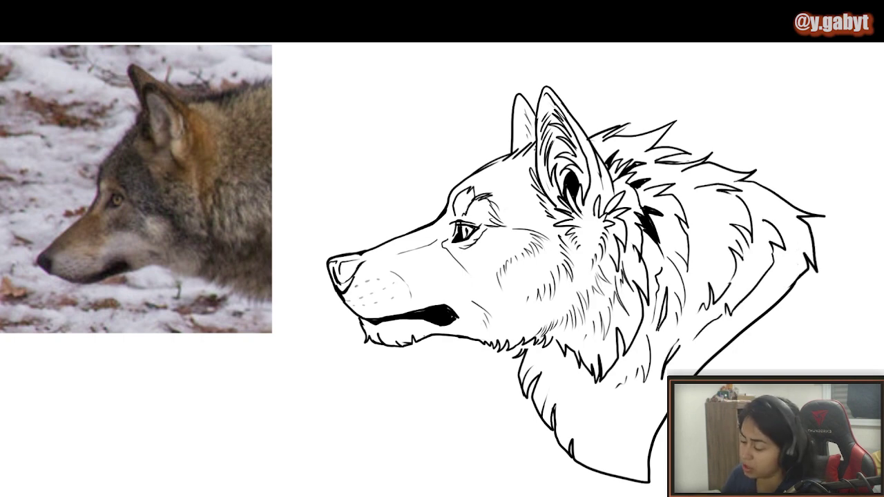
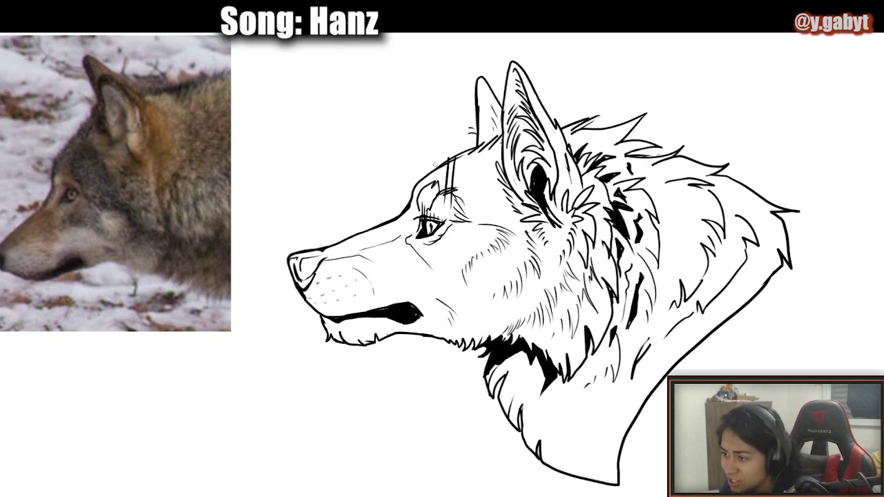
Fill the nose with solid black, leaving thin white highlight lines.
{"action": "left_click_drag", "start_coordinate": [304, 266], "coordinate": [314, 262]}
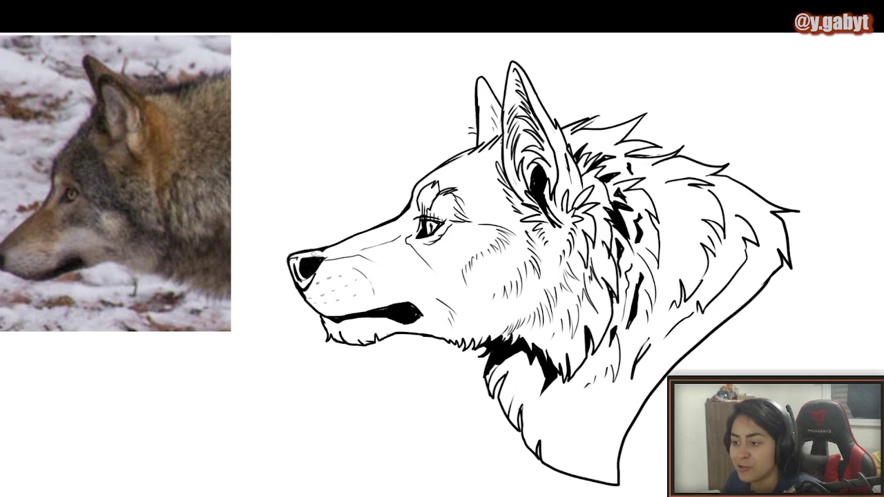
{"action": "scroll", "coordinate": [295, 317], "scroll_direction": "down", "scroll_amount": 4}
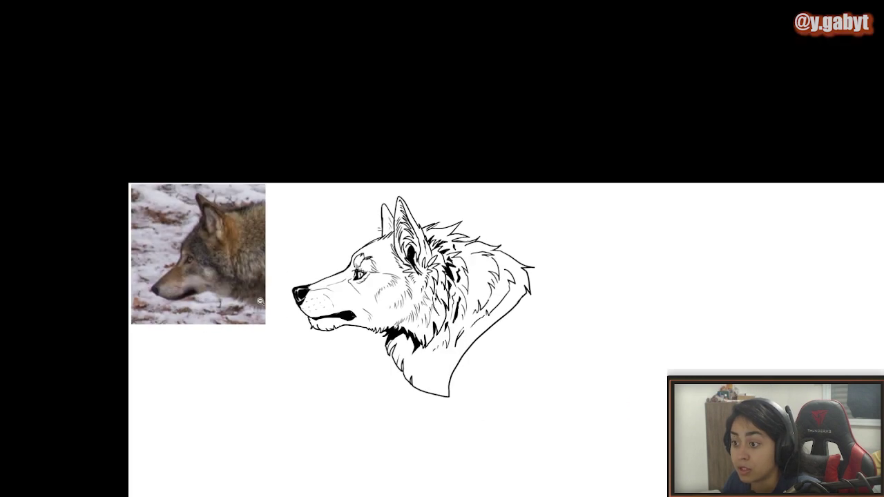
{"action": "scroll", "coordinate": [295, 317], "scroll_direction": "up", "scroll_amount": 4}
Add fine hair strokes inside the near ear and black accents to the mane tufts behind it.
{"action": "left_click_drag", "start_coordinate": [522, 188], "coordinate": [534, 165]}
{"action": "left_click_drag", "start_coordinate": [523, 172], "coordinate": [539, 142]}
{"action": "left_click_drag", "start_coordinate": [516, 163], "coordinate": [537, 137]}
{"action": "left_click_drag", "start_coordinate": [626, 141], "coordinate": [638, 125]}
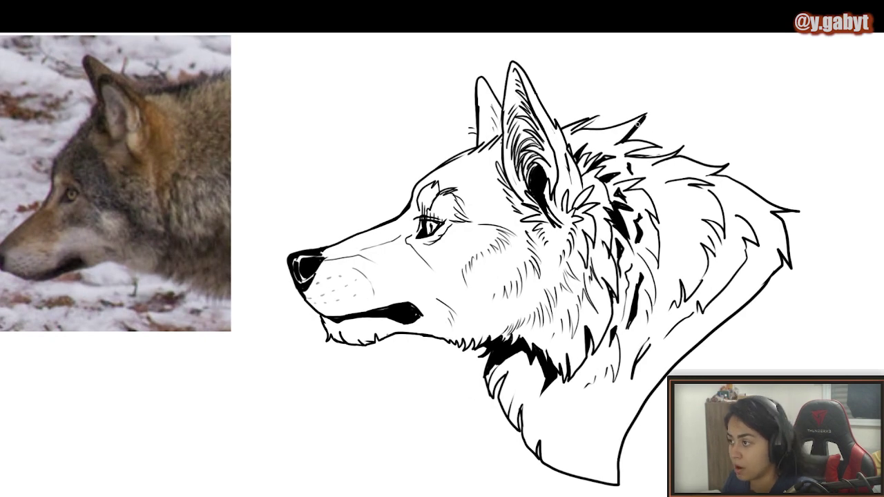
{"action": "left_click_drag", "start_coordinate": [584, 128], "coordinate": [562, 119]}
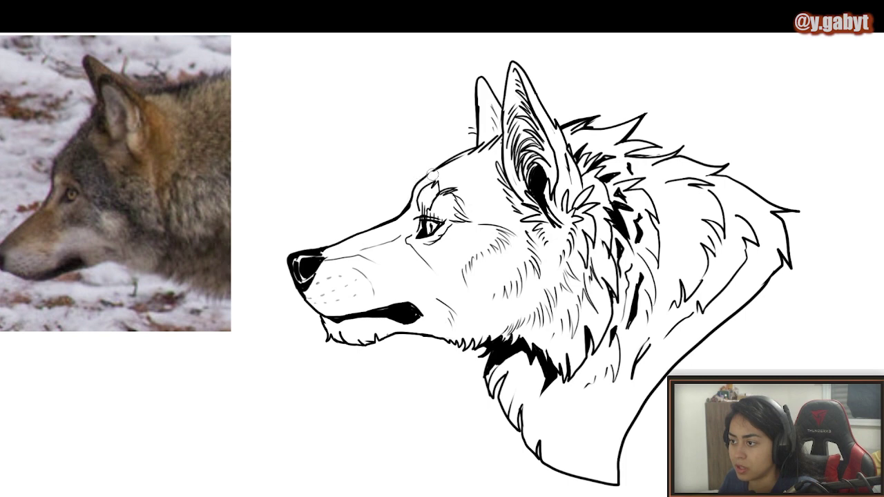
Break up the forehead outline with small fur tufts from the brow to the ears.
{"action": "left_click_drag", "start_coordinate": [438, 168], "coordinate": [476, 153]}
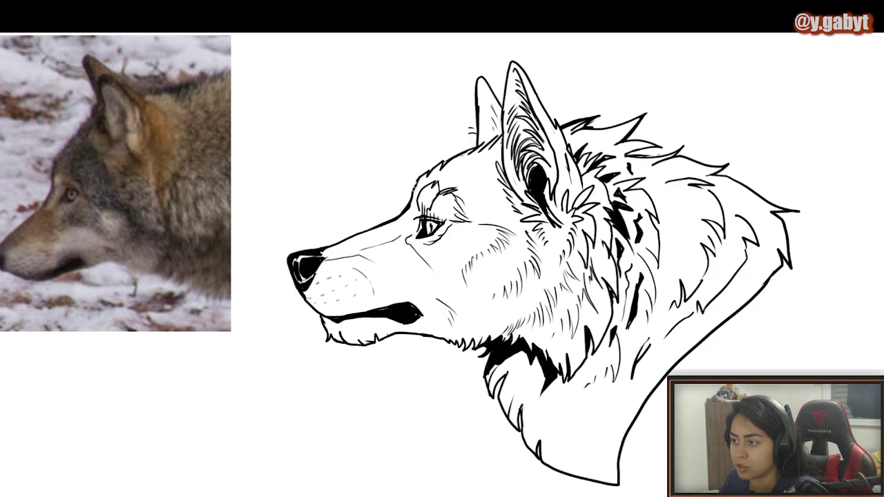
{"action": "mouse_move", "coordinate": [446, 171]}
{"action": "left_mouse_down"}
{"action": "mouse_move", "coordinate": [488, 153]}
{"action": "mouse_move", "coordinate": [475, 151]}
{"action": "left_mouse_up"}
{"action": "scroll", "coordinate": [458, 245], "scroll_direction": "down", "scroll_amount": 7}
{"action": "scroll", "coordinate": [459, 246], "scroll_direction": "up", "scroll_amount": 7}
{"action": "key", "text": "ctrl+z"}
{"action": "key", "text": "ctrl+z"}
{"action": "key", "text": "e"}
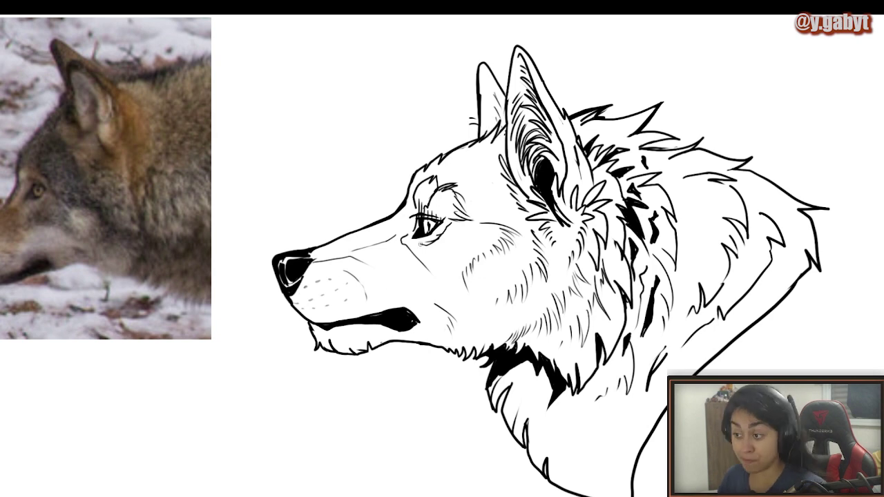
Darken the rear edge of the cheek ruff and add short fur strokes and black accents on the lower neck.
{"action": "scroll", "coordinate": [378, 305], "scroll_direction": "down", "scroll_amount": 6}
{"action": "scroll", "coordinate": [434, 337], "scroll_direction": "up", "scroll_amount": 5}
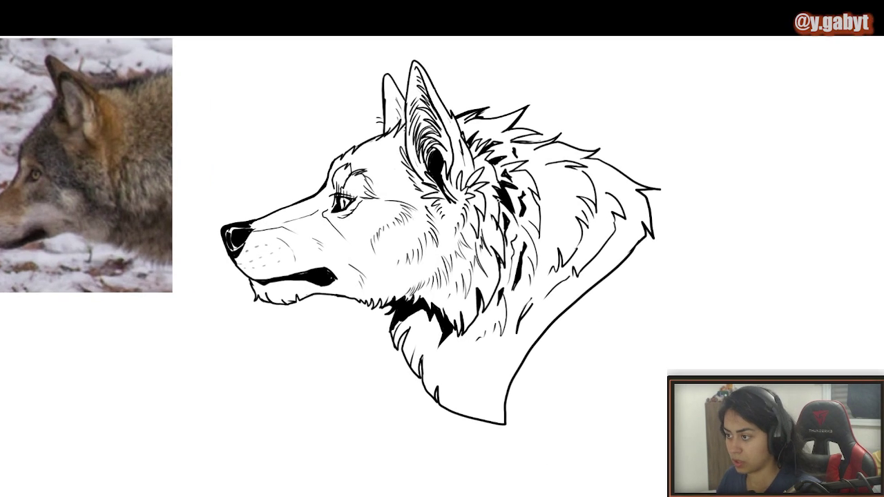
{"action": "left_click_drag", "start_coordinate": [499, 201], "coordinate": [503, 265]}
{"action": "left_click_drag", "start_coordinate": [506, 234], "coordinate": [500, 284]}
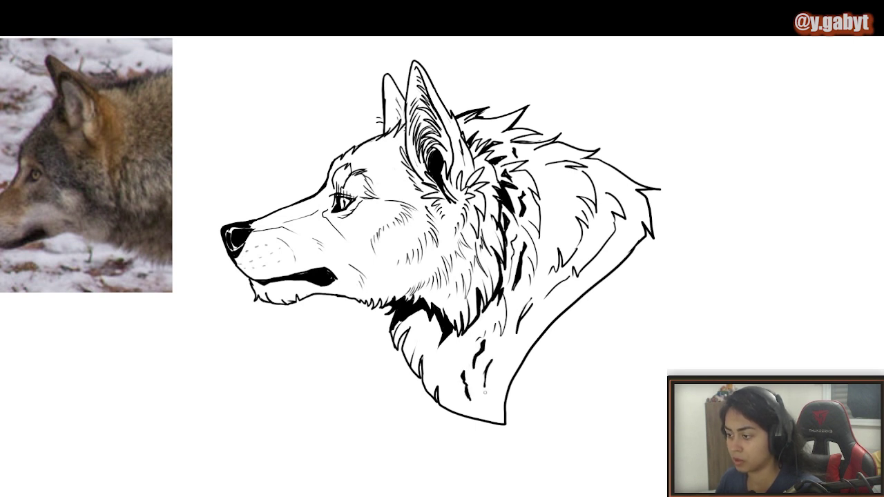
{"action": "left_click_drag", "start_coordinate": [485, 392], "coordinate": [482, 410]}
{"action": "left_click_drag", "start_coordinate": [449, 352], "coordinate": [453, 391]}
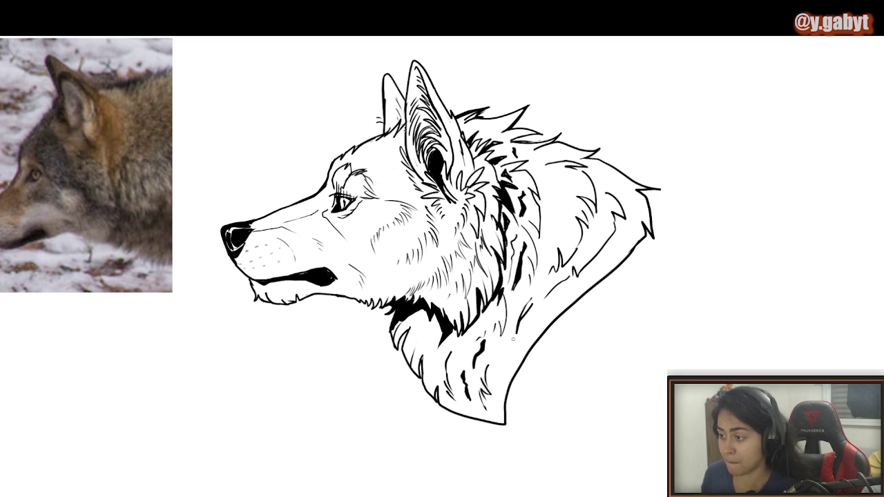
Fill the throat under the jaw with dense black fur strokes and deepen the shadows in the mane behind the near ear.
{"action": "mouse_move", "coordinate": [434, 315]}
{"action": "left_mouse_down"}
{"action": "mouse_move", "coordinate": [418, 347]}
{"action": "mouse_move", "coordinate": [409, 345]}
{"action": "mouse_move", "coordinate": [407, 313]}
{"action": "mouse_move", "coordinate": [412, 363]}
{"action": "mouse_move", "coordinate": [419, 348]}
{"action": "mouse_move", "coordinate": [418, 368]}
{"action": "mouse_move", "coordinate": [422, 348]}
{"action": "mouse_move", "coordinate": [428, 372]}
{"action": "left_mouse_up"}
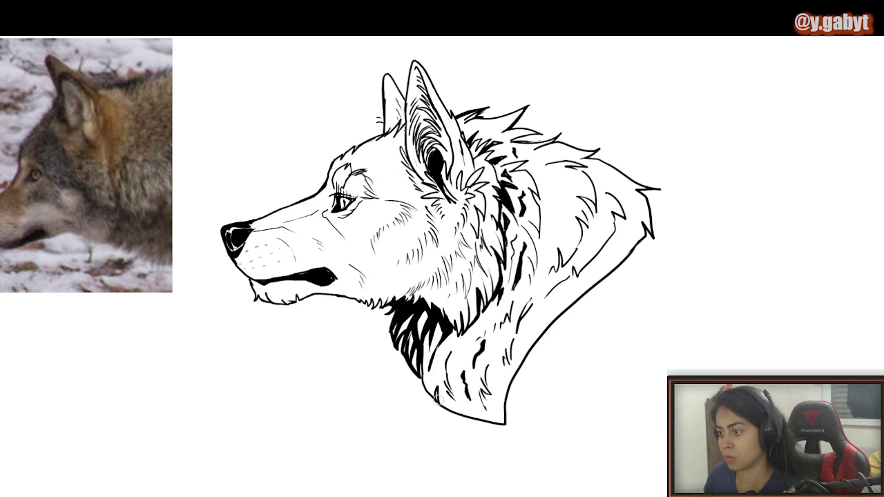
{"action": "left_click_drag", "start_coordinate": [474, 136], "coordinate": [493, 123]}
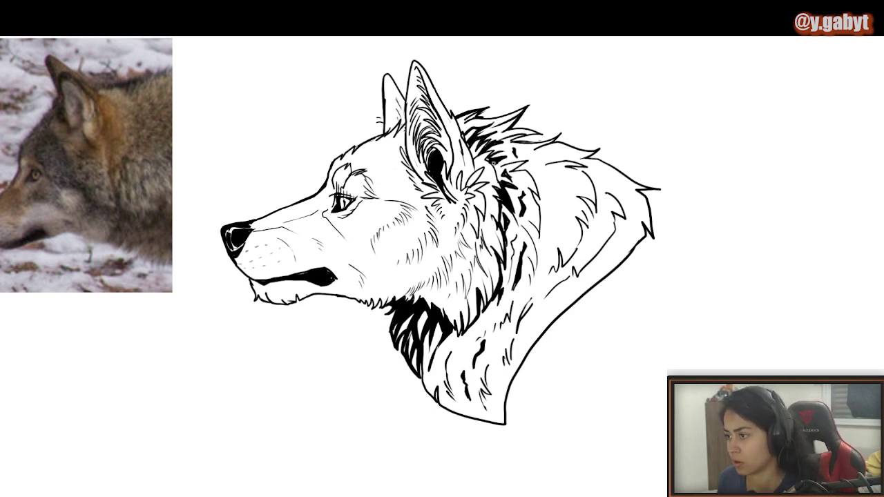
{"action": "scroll", "coordinate": [484, 209], "scroll_direction": "down", "scroll_amount": 5}
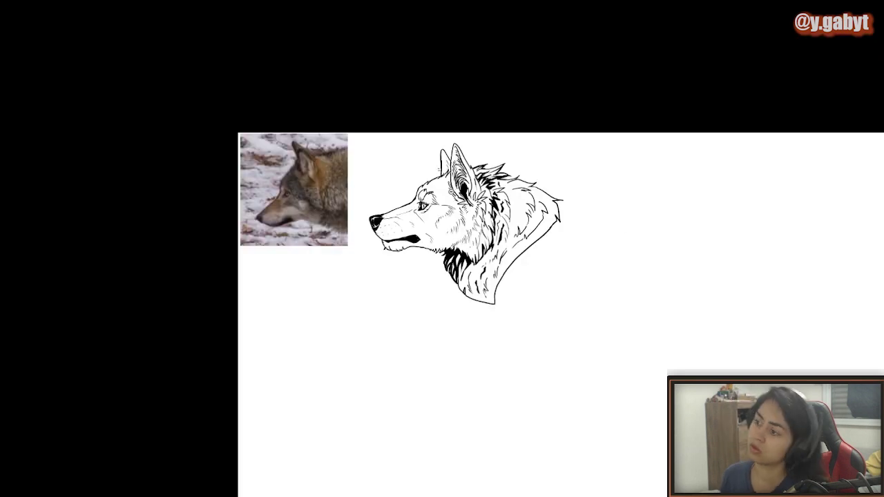
{"action": "scroll", "coordinate": [485, 208], "scroll_direction": "up", "scroll_amount": 6}
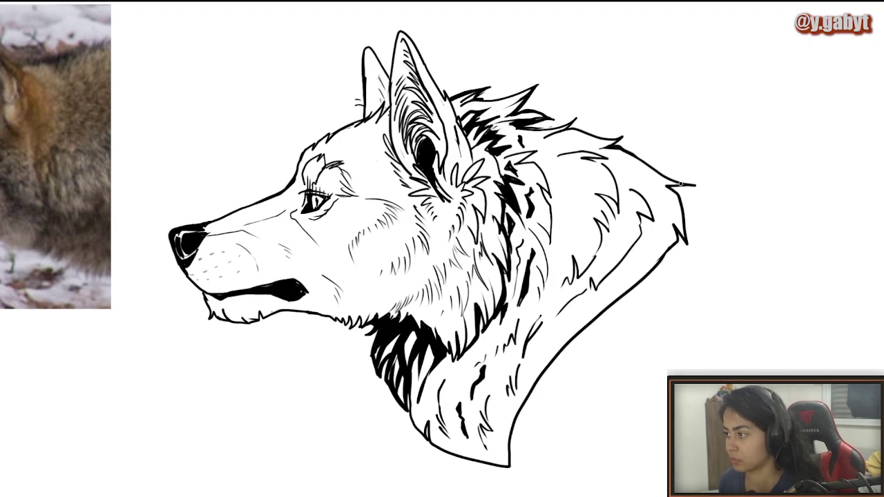
Thicken the outline along the back of the neck, the nape and the mane tufts.
{"action": "mouse_move", "coordinate": [684, 235]}
{"action": "left_mouse_down"}
{"action": "mouse_move", "coordinate": [619, 306]}
{"action": "mouse_move", "coordinate": [499, 372]}
{"action": "mouse_move", "coordinate": [496, 399]}
{"action": "mouse_move", "coordinate": [541, 382]}
{"action": "mouse_move", "coordinate": [511, 465]}
{"action": "left_mouse_up"}
{"action": "mouse_move", "coordinate": [689, 183]}
{"action": "left_mouse_down"}
{"action": "mouse_move", "coordinate": [577, 116]}
{"action": "mouse_move", "coordinate": [535, 122]}
{"action": "mouse_move", "coordinate": [517, 111]}
{"action": "left_mouse_up"}
{"action": "mouse_move", "coordinate": [536, 86]}
{"action": "left_mouse_down"}
{"action": "mouse_move", "coordinate": [500, 101]}
{"action": "mouse_move", "coordinate": [476, 98]}
{"action": "left_mouse_up"}
{"action": "scroll", "coordinate": [426, 242], "scroll_direction": "down", "scroll_amount": 5}
{"action": "scroll", "coordinate": [407, 219], "scroll_direction": "up", "scroll_amount": 5}
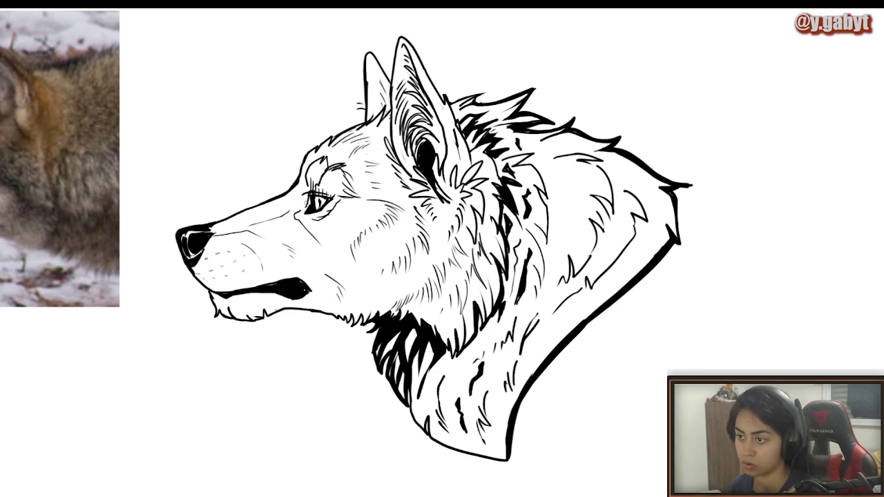
Add fine strokes at the inner corner of the eye and thicken the contour between the forehead and muzzle.
{"action": "left_click_drag", "start_coordinate": [317, 186], "coordinate": [427, 195]}
{"action": "scroll", "coordinate": [427, 195], "scroll_direction": "up", "scroll_amount": 3}
{"action": "left_click_drag", "start_coordinate": [410, 340], "coordinate": [389, 278]}
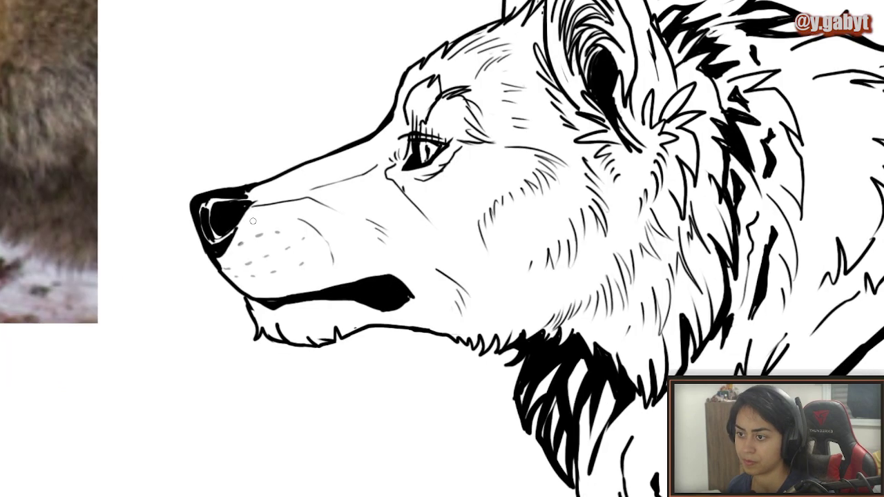
{"action": "scroll", "coordinate": [344, 206], "scroll_direction": "down", "scroll_amount": 5}
{"action": "scroll", "coordinate": [515, 116], "scroll_direction": "up", "scroll_amount": 2}
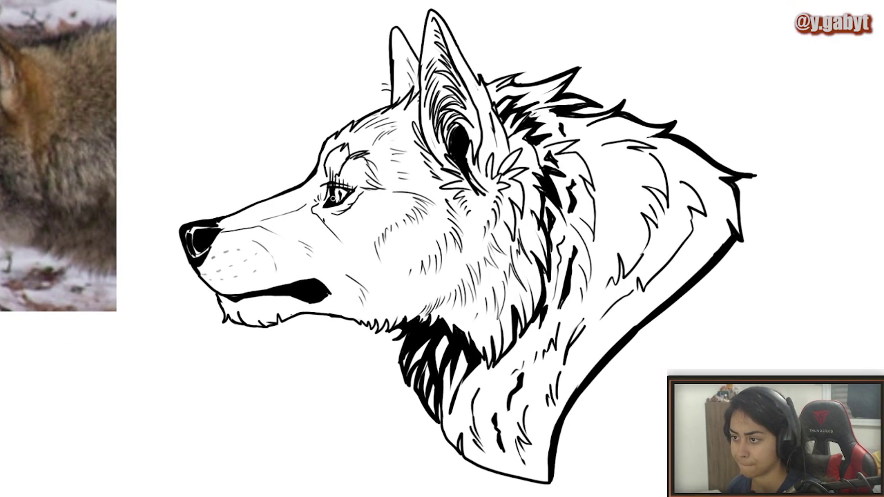
Paint light marks inside the dark iris to refine the eye.
{"action": "scroll", "coordinate": [337, 195], "scroll_direction": "up", "scroll_amount": 3}
{"action": "scroll", "coordinate": [337, 195], "scroll_direction": "down", "scroll_amount": 3}
{"action": "scroll", "coordinate": [337, 195], "scroll_direction": "up", "scroll_amount": 4}
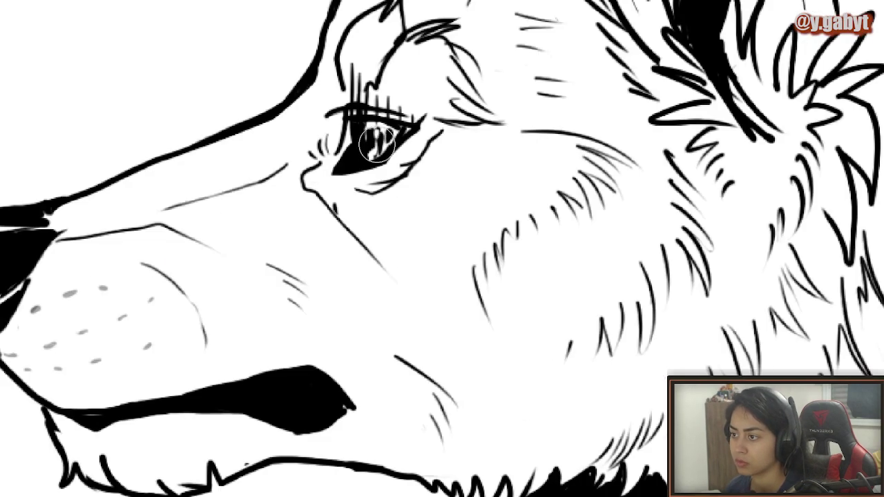
{"action": "scroll", "coordinate": [371, 133], "scroll_direction": "down", "scroll_amount": 4}
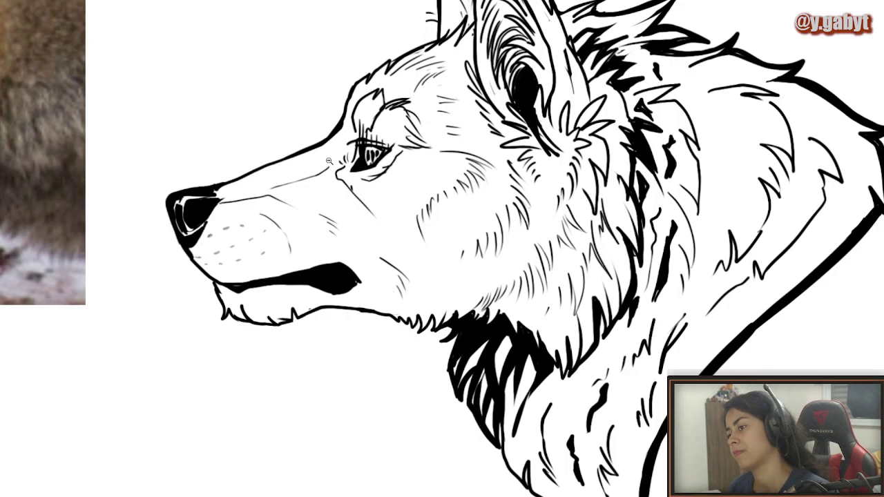
{"action": "scroll", "coordinate": [374, 140], "scroll_direction": "up", "scroll_amount": 4}
{"action": "scroll", "coordinate": [373, 181], "scroll_direction": "down", "scroll_amount": 4}
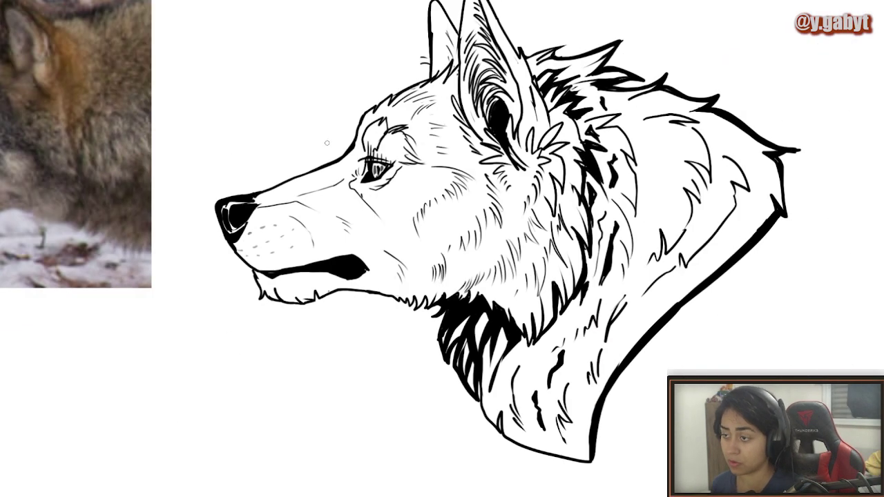
{"action": "left_click_drag", "start_coordinate": [226, 49], "coordinate": [269, 125]}
{"action": "left_click_drag", "start_coordinate": [211, 74], "coordinate": [259, 134]}
{"action": "left_click_drag", "start_coordinate": [207, 86], "coordinate": [245, 134]}
{"action": "mouse_move", "coordinate": [191, 95]}
{"action": "left_mouse_down"}
{"action": "mouse_move", "coordinate": [235, 141]}
{"action": "mouse_move", "coordinate": [220, 148]}
{"action": "left_mouse_up"}
{"action": "mouse_move", "coordinate": [306, 69]}
{"action": "left_mouse_down"}
{"action": "mouse_move", "coordinate": [188, 156]}
{"action": "mouse_move", "coordinate": [225, 168]}
{"action": "left_mouse_up"}
{"action": "key", "text": "Delete"}
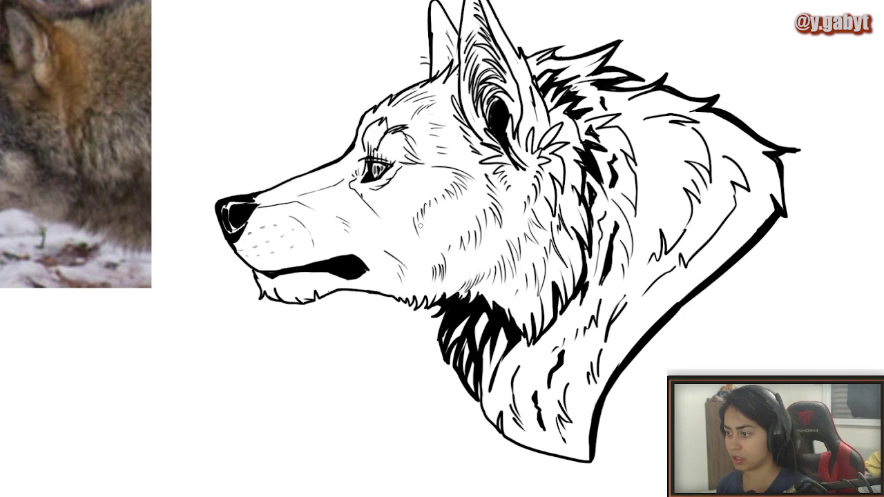
{"action": "left_click_drag", "start_coordinate": [368, 84], "coordinate": [305, 78]}
{"action": "left_click_drag", "start_coordinate": [211, 40], "coordinate": [247, 104]}
{"action": "left_click_drag", "start_coordinate": [204, 58], "coordinate": [242, 110]}
{"action": "left_click_drag", "start_coordinate": [196, 77], "coordinate": [223, 135]}
{"action": "left_click_drag", "start_coordinate": [177, 95], "coordinate": [224, 138]}
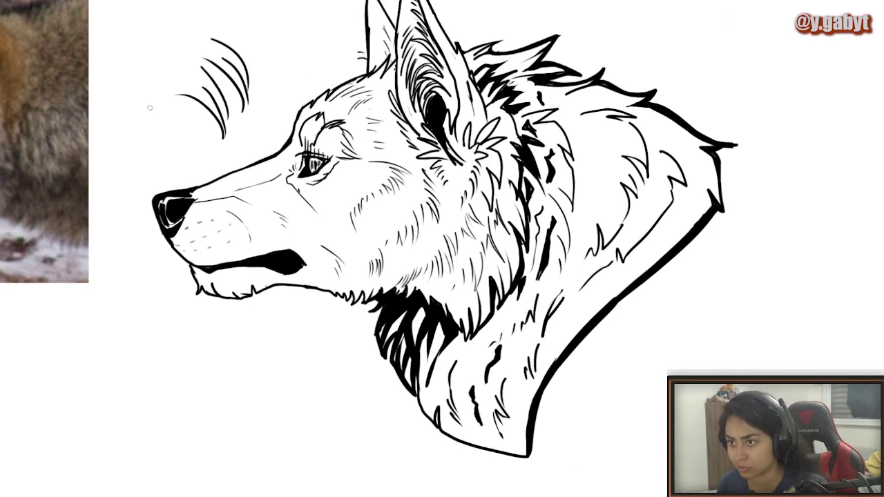
{"action": "mouse_move", "coordinate": [267, 52]}
{"action": "left_mouse_down"}
{"action": "mouse_move", "coordinate": [151, 102]}
{"action": "mouse_move", "coordinate": [268, 54]}
{"action": "left_mouse_up"}
{"action": "key", "text": "Delete"}
{"action": "key", "text": "ctrl+d"}
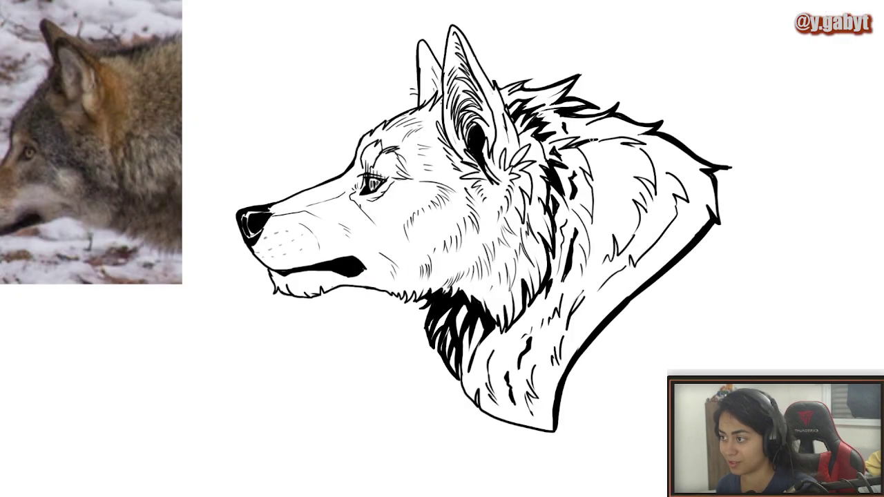
Add thin fur strokes across the nape and the upper side of the neck.
{"action": "mouse_move", "coordinate": [615, 129]}
{"action": "left_mouse_down"}
{"action": "mouse_move", "coordinate": [573, 146]}
{"action": "mouse_move", "coordinate": [581, 137]}
{"action": "left_mouse_up"}
{"action": "left_click_drag", "start_coordinate": [696, 149], "coordinate": [658, 175]}
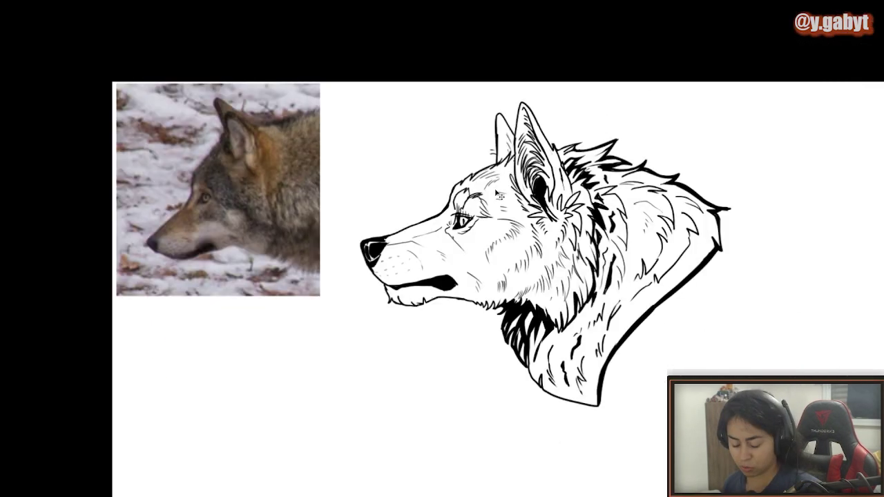
Flip the canvas horizontally so the wolf faces the opposite way.
{"action": "key", "text": "h"}
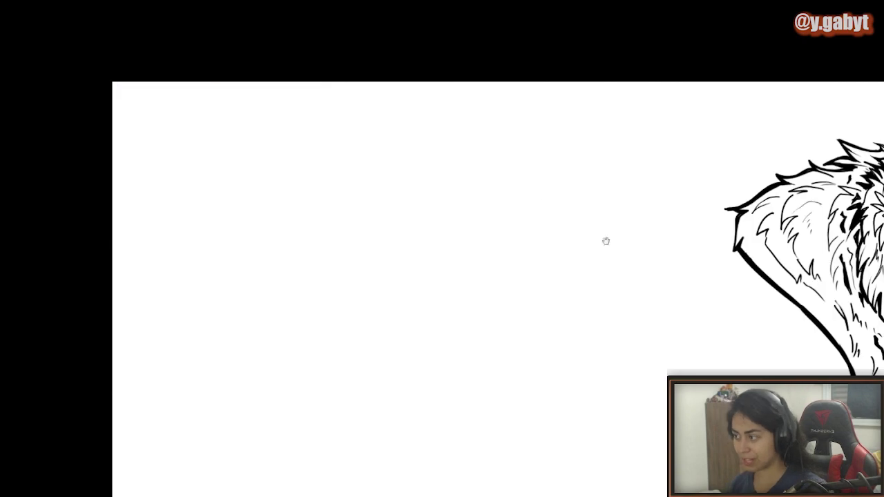
{"action": "left_click_drag", "start_coordinate": [683, 255], "coordinate": [347, 208]}
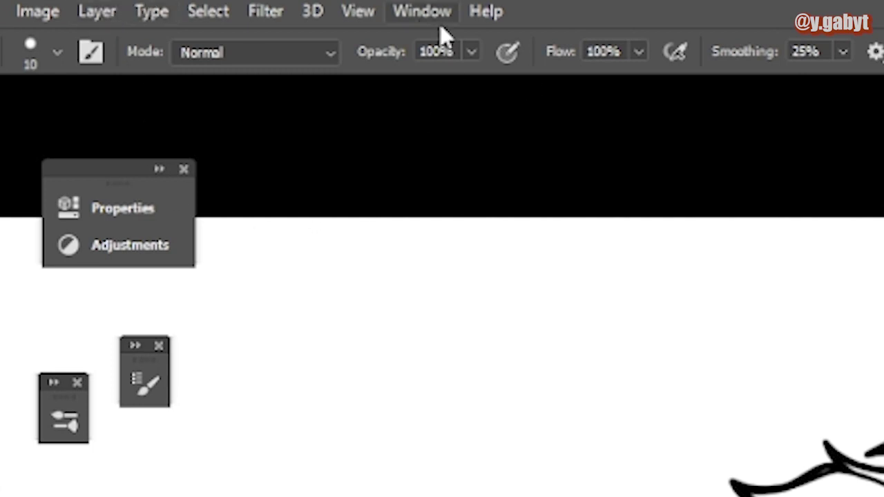
{"action": "left_click", "coordinate": [368, 13]}
{"action": "key", "text": "Escape"}
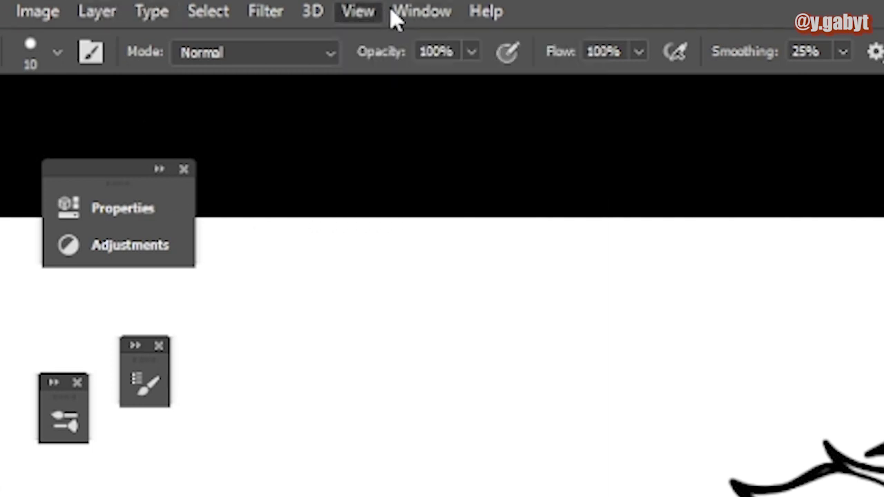
{"action": "left_click", "coordinate": [38, 13]}
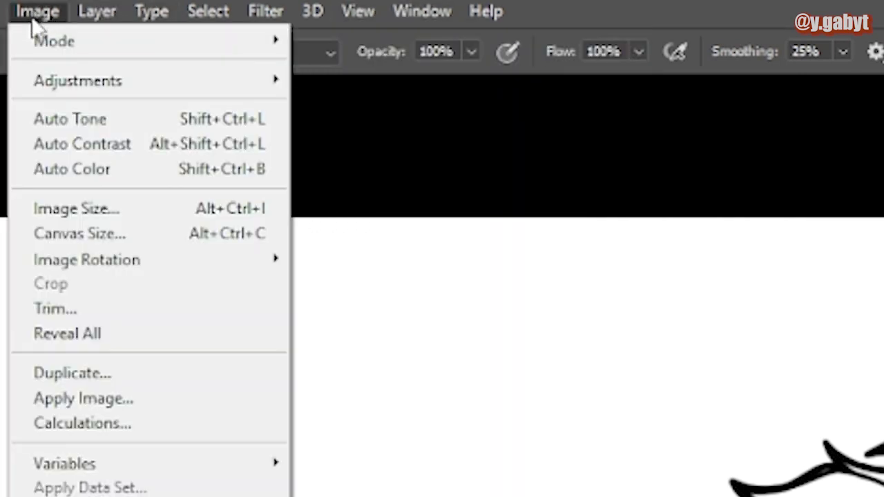
{"action": "mouse_move", "coordinate": [174, 267]}
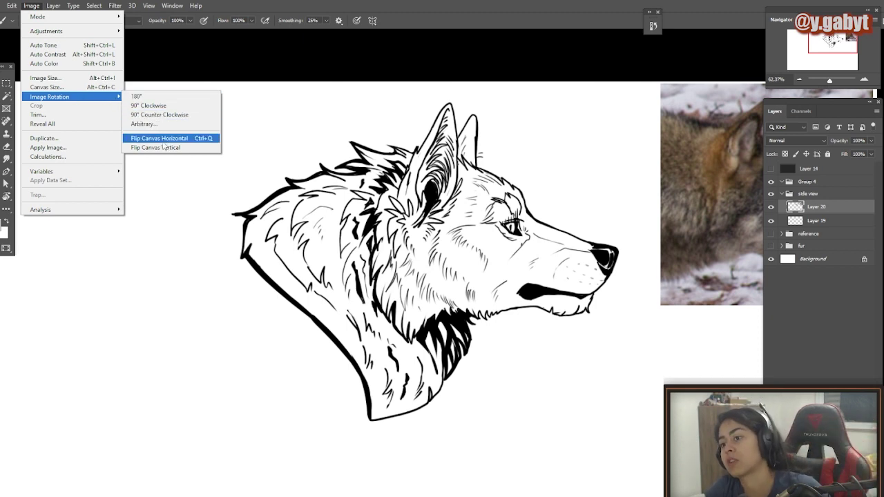
{"action": "key", "text": "Escape"}
Add short thin strokes just in front of the muzzle below the nose.
{"action": "mouse_move", "coordinate": [487, 134]}
{"action": "left_mouse_down"}
{"action": "mouse_move", "coordinate": [354, 160]}
{"action": "mouse_move", "coordinate": [412, 155]}
{"action": "mouse_move", "coordinate": [464, 189]}
{"action": "left_mouse_up"}
{"action": "left_click_drag", "start_coordinate": [465, 188], "coordinate": [376, 138]}
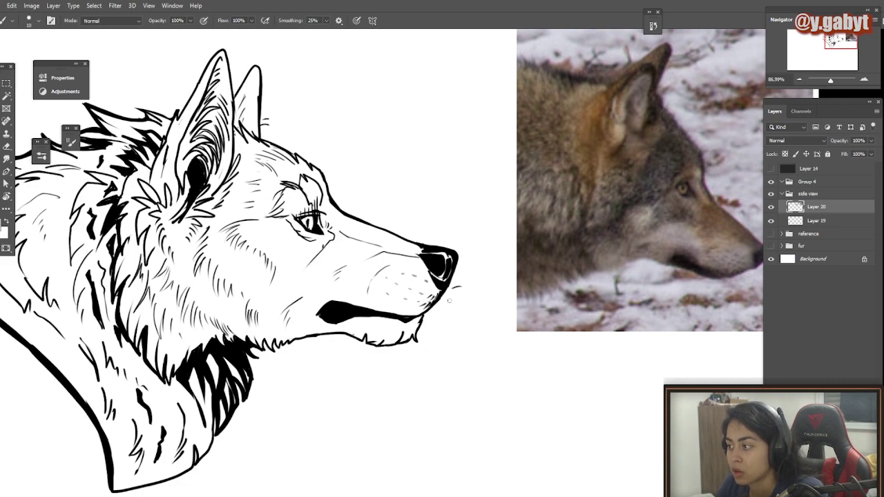
{"action": "left_click_drag", "start_coordinate": [405, 325], "coordinate": [390, 308]}
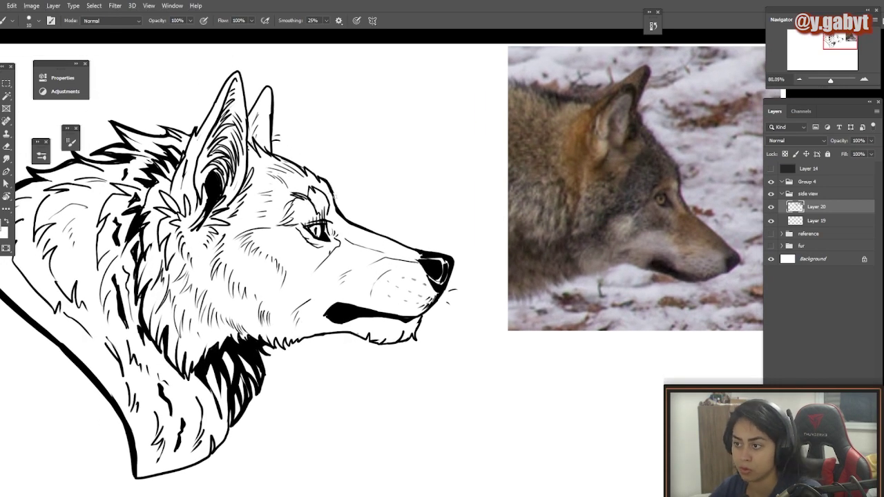
Examine the whole wolf drawing at reduced zoom beside the reference photo.
{"action": "left_click_drag", "start_coordinate": [284, 279], "coordinate": [242, 282]}
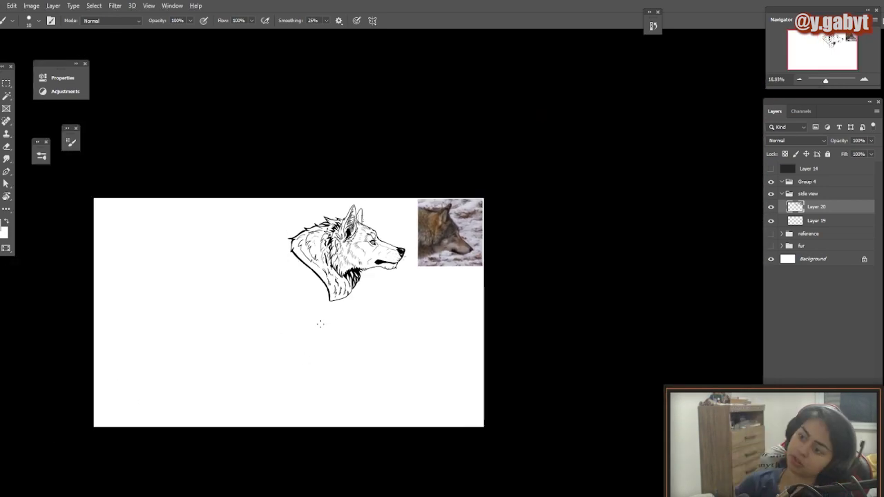
{"action": "mouse_move", "coordinate": [317, 241]}
{"action": "left_mouse_down"}
{"action": "mouse_move", "coordinate": [387, 257]}
{"action": "mouse_move", "coordinate": [350, 321]}
{"action": "left_mouse_up"}
{"action": "mouse_move", "coordinate": [350, 321]}
{"action": "left_mouse_down"}
{"action": "mouse_move", "coordinate": [368, 289]}
{"action": "mouse_move", "coordinate": [377, 345]}
{"action": "left_mouse_up"}
{"action": "mouse_move", "coordinate": [391, 206]}
{"action": "left_mouse_down"}
{"action": "mouse_move", "coordinate": [340, 239]}
{"action": "mouse_move", "coordinate": [402, 195]}
{"action": "left_mouse_up"}
{"action": "left_click_drag", "start_coordinate": [346, 185], "coordinate": [437, 194]}
{"action": "left_click_drag", "start_coordinate": [357, 265], "coordinate": [340, 278]}
{"action": "scroll", "coordinate": [492, 291], "scroll_direction": "up", "scroll_amount": 4}
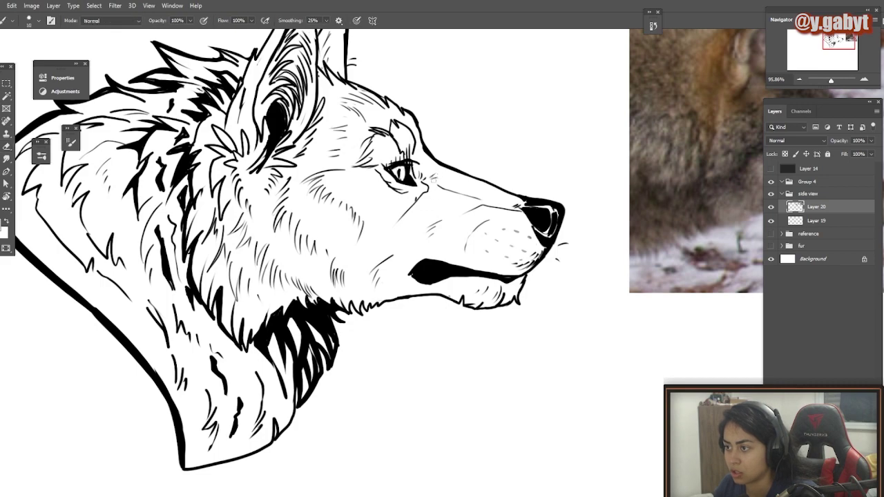
Trim the start of the muzzle line near the eye and add a thin stroke at the eye's inner corner.
{"action": "left_click", "coordinate": [433, 192]}
{"action": "scroll", "coordinate": [373, 286], "scroll_direction": "down", "scroll_amount": 1}
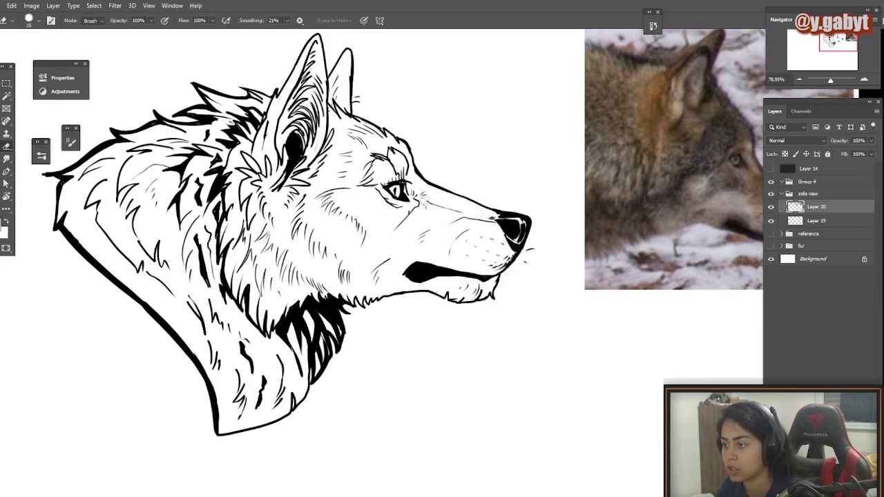
{"action": "scroll", "coordinate": [388, 229], "scroll_direction": "up", "scroll_amount": 4}
{"action": "scroll", "coordinate": [346, 254], "scroll_direction": "up", "scroll_amount": 2}
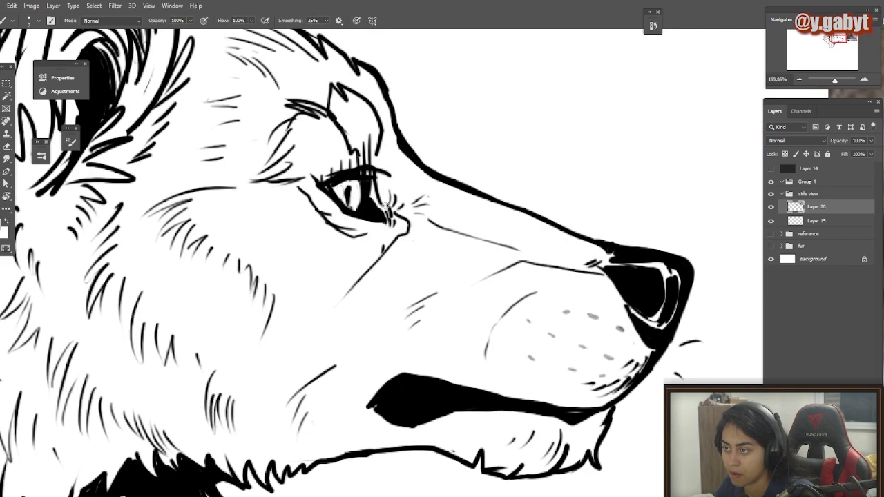
{"action": "left_click_drag", "start_coordinate": [385, 210], "coordinate": [399, 194]}
Shorten the upper lashes and add thin fur strokes between the brow marking and the upper eyelid.
{"action": "scroll", "coordinate": [416, 271], "scroll_direction": "down", "scroll_amount": 5}
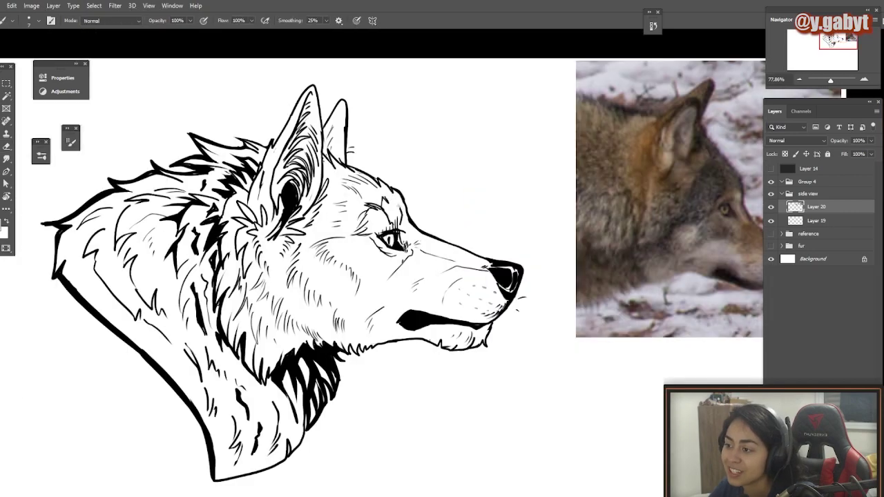
{"action": "scroll", "coordinate": [390, 207], "scroll_direction": "up", "scroll_amount": 1}
{"action": "scroll", "coordinate": [390, 262], "scroll_direction": "down", "scroll_amount": 4}
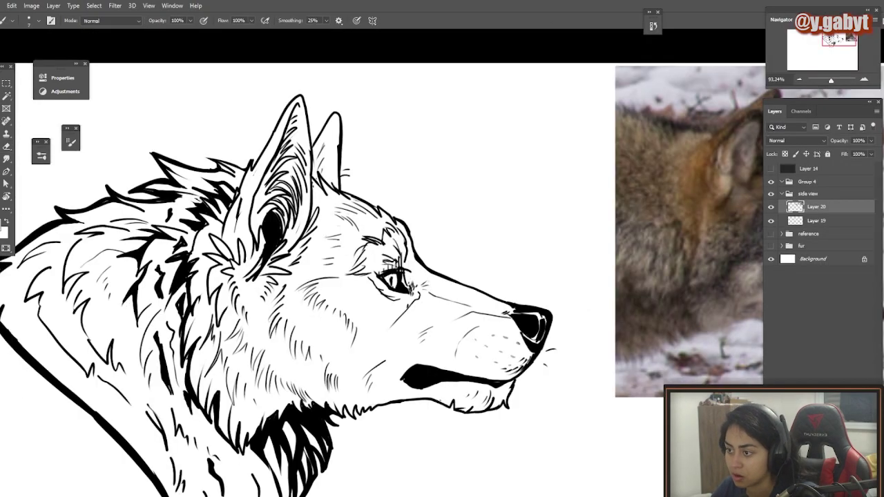
{"action": "scroll", "coordinate": [390, 261], "scroll_direction": "up", "scroll_amount": 4}
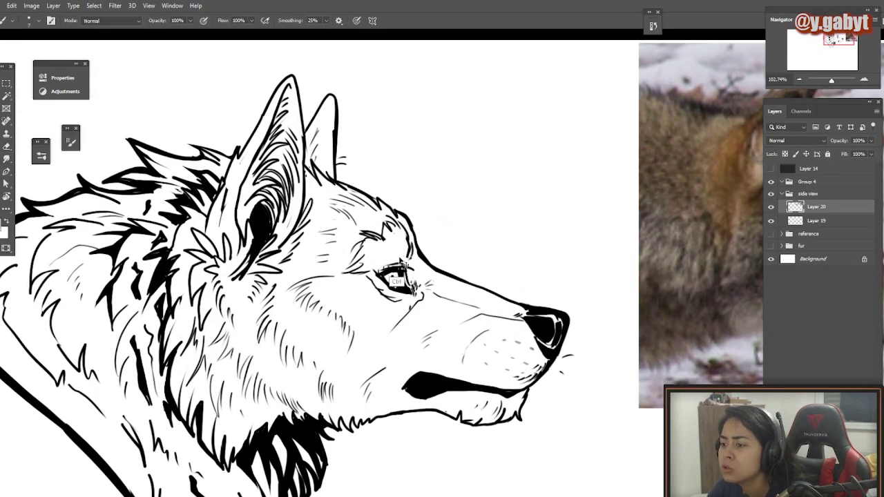
{"action": "scroll", "coordinate": [332, 260], "scroll_direction": "down", "scroll_amount": 1}
{"action": "scroll", "coordinate": [331, 260], "scroll_direction": "down", "scroll_amount": 4}
{"action": "scroll", "coordinate": [347, 272], "scroll_direction": "up", "scroll_amount": 4}
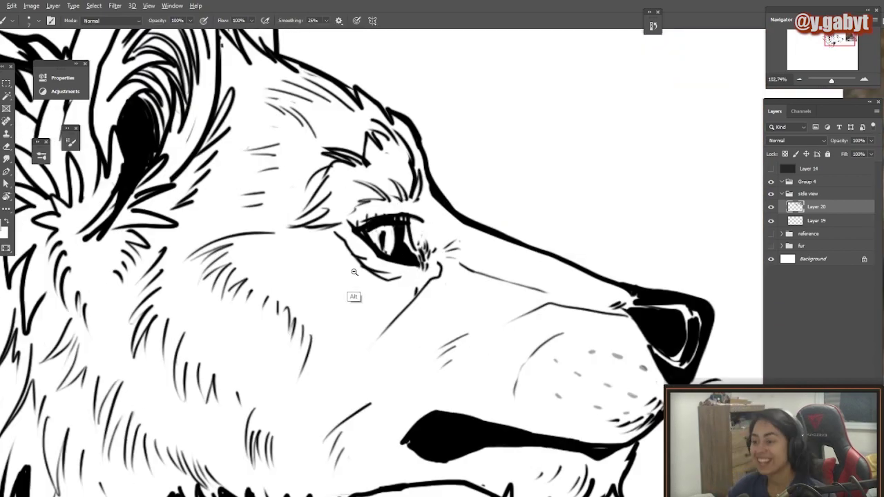
{"action": "scroll", "coordinate": [408, 251], "scroll_direction": "down", "scroll_amount": 4}
{"action": "scroll", "coordinate": [407, 250], "scroll_direction": "up", "scroll_amount": 4}
Replace the line running from the inner eye corner to the cheek with a thinner broken one and add short fur strokes behind the eye.
{"action": "key", "text": "e"}
{"action": "scroll", "coordinate": [303, 235], "scroll_direction": "down", "scroll_amount": 1}
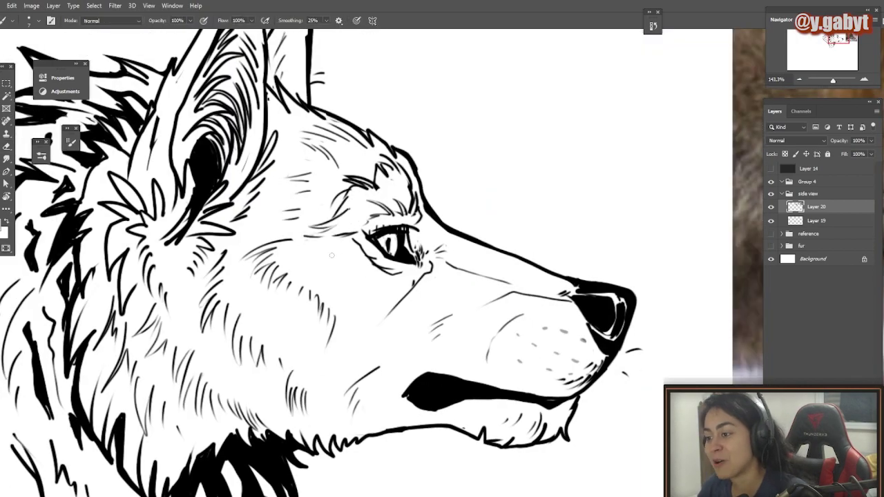
{"action": "scroll", "coordinate": [303, 236], "scroll_direction": "down", "scroll_amount": 4}
{"action": "scroll", "coordinate": [421, 282], "scroll_direction": "up", "scroll_amount": 6}
{"action": "key", "text": "b"}
{"action": "left_click_drag", "start_coordinate": [425, 285], "coordinate": [371, 330]}
{"action": "scroll", "coordinate": [335, 368], "scroll_direction": "down", "scroll_amount": 3}
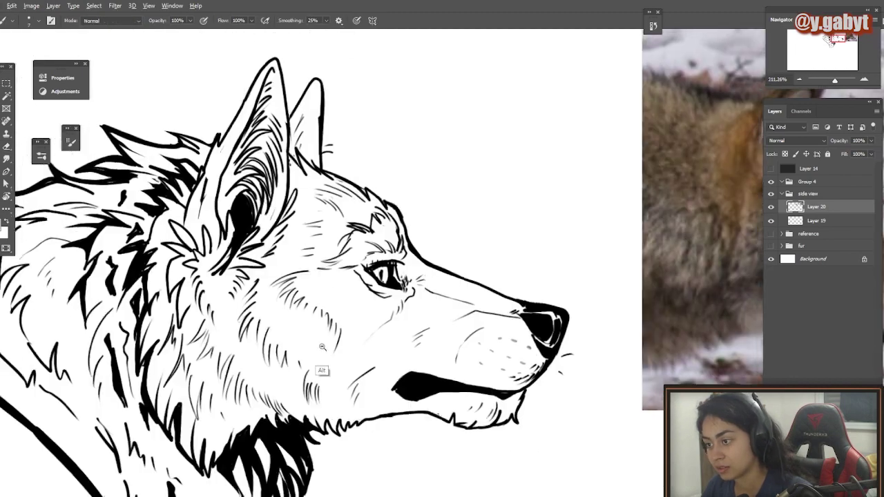
{"action": "left_click_drag", "start_coordinate": [318, 278], "coordinate": [339, 286]}
Lasso the brow marking above the eye and reshape it with a transform.
{"action": "scroll", "coordinate": [364, 314], "scroll_direction": "down", "scroll_amount": 4}
{"action": "scroll", "coordinate": [364, 315], "scroll_direction": "up", "scroll_amount": 5}
{"action": "key", "text": "l"}
{"action": "key", "text": "alt+l"}
{"action": "left_click", "coordinate": [437, 223]}
{"action": "mouse_move", "coordinate": [423, 173]}
{"action": "left_mouse_down"}
{"action": "mouse_move", "coordinate": [401, 153]}
{"action": "mouse_move", "coordinate": [324, 238]}
{"action": "mouse_move", "coordinate": [432, 208]}
{"action": "left_mouse_up"}
{"action": "key", "text": "ctrl+t"}
{"action": "right_click", "coordinate": [394, 187]}
{"action": "left_click", "coordinate": [415, 258]}
{"action": "mouse_move", "coordinate": [384, 193]}
{"action": "left_mouse_down"}
{"action": "mouse_move", "coordinate": [391, 174]}
{"action": "mouse_move", "coordinate": [383, 181]}
{"action": "left_mouse_up"}
{"action": "key", "text": "Return"}
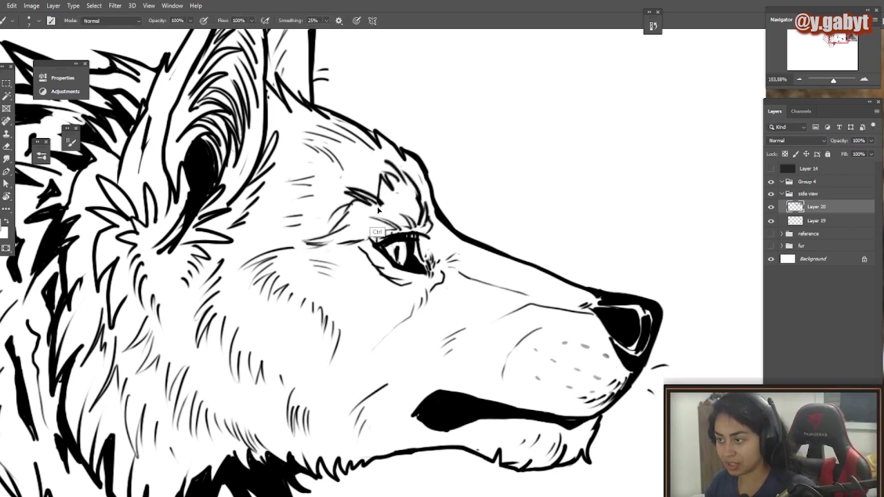
Lasso the brow marking together with the fur above the eyelid, hide the selection outline and warp the strokes slightly.
{"action": "key", "text": "ctrl+t"}
{"action": "key", "text": "Escape"}
{"action": "key", "text": "l"}
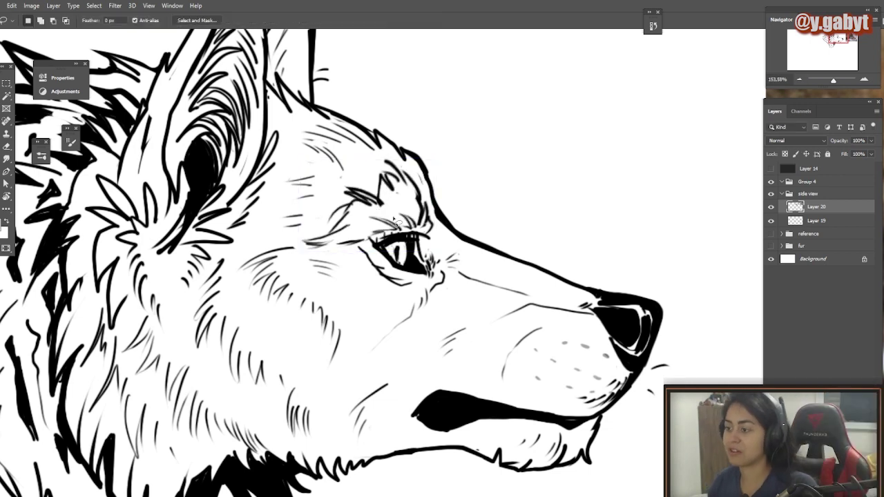
{"action": "left_click_drag", "start_coordinate": [437, 231], "coordinate": [424, 187]}
{"action": "mouse_move", "coordinate": [398, 162]}
{"action": "left_mouse_down"}
{"action": "mouse_move", "coordinate": [355, 185]}
{"action": "mouse_move", "coordinate": [308, 234]}
{"action": "mouse_move", "coordinate": [319, 252]}
{"action": "mouse_move", "coordinate": [445, 236]}
{"action": "left_mouse_up"}
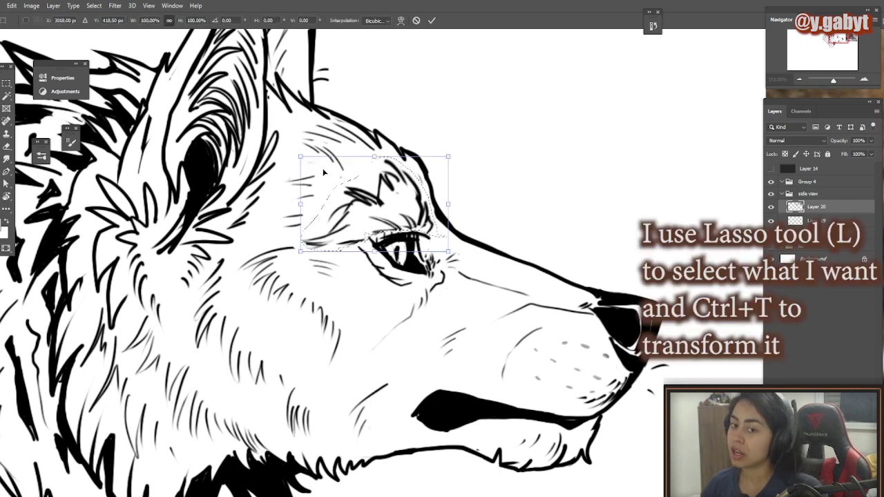
{"action": "right_click", "coordinate": [340, 196]}
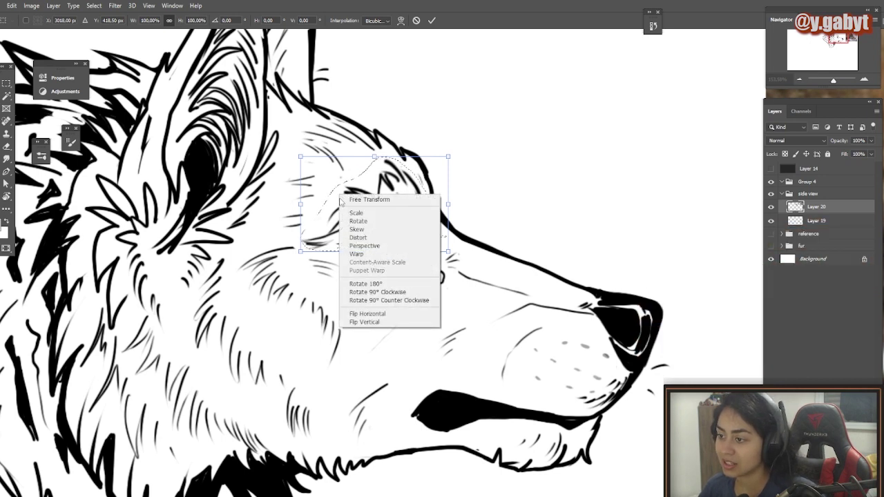
{"action": "left_click", "coordinate": [356, 254]}
{"action": "left_click_drag", "start_coordinate": [367, 221], "coordinate": [349, 199]}
{"action": "key", "text": "ctrl+z"}
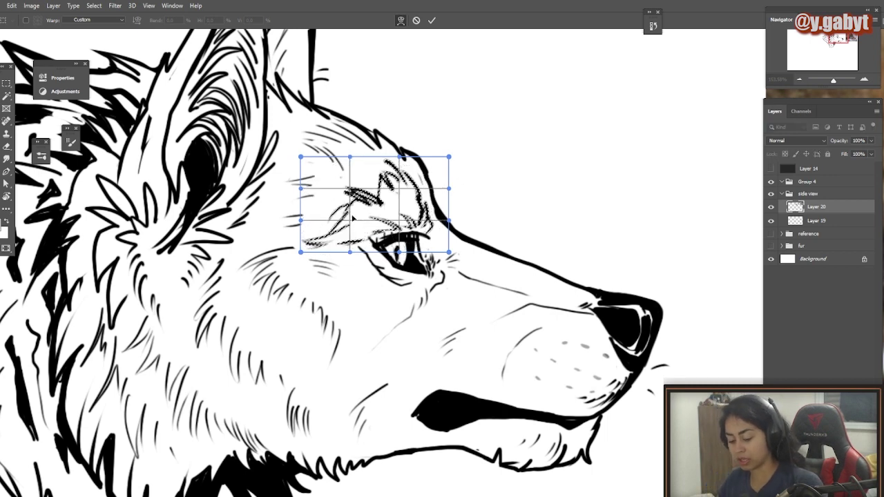
{"action": "key", "text": "ctrl+h"}
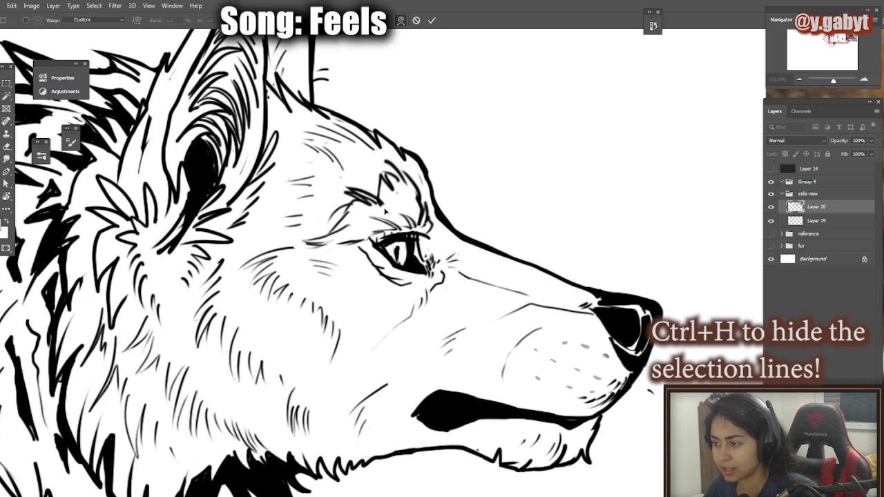
{"action": "mouse_move", "coordinate": [387, 214]}
{"action": "left_mouse_down"}
{"action": "mouse_move", "coordinate": [376, 174]}
{"action": "mouse_move", "coordinate": [381, 214]}
{"action": "left_mouse_up"}
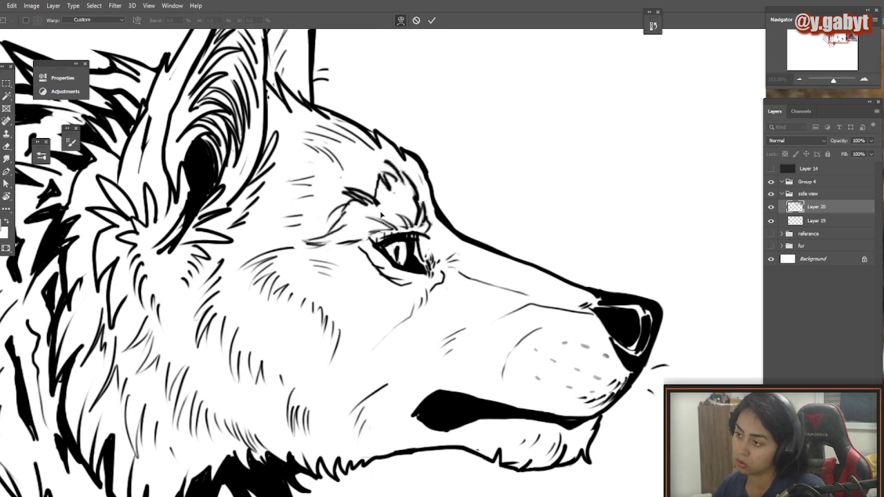
{"action": "left_click_drag", "start_coordinate": [388, 174], "coordinate": [390, 183]}
{"action": "key", "text": "Return"}
{"action": "mouse_move", "coordinate": [320, 279]}
{"action": "left_mouse_down"}
{"action": "mouse_move", "coordinate": [227, 262]}
{"action": "mouse_move", "coordinate": [289, 269]}
{"action": "left_mouse_up"}
{"action": "left_click_drag", "start_coordinate": [316, 142], "coordinate": [377, 156]}
{"action": "key", "text": "b"}
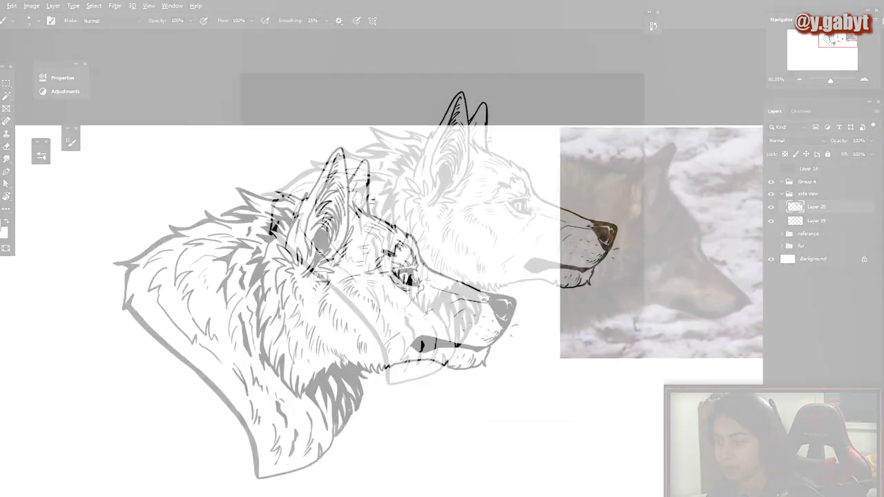